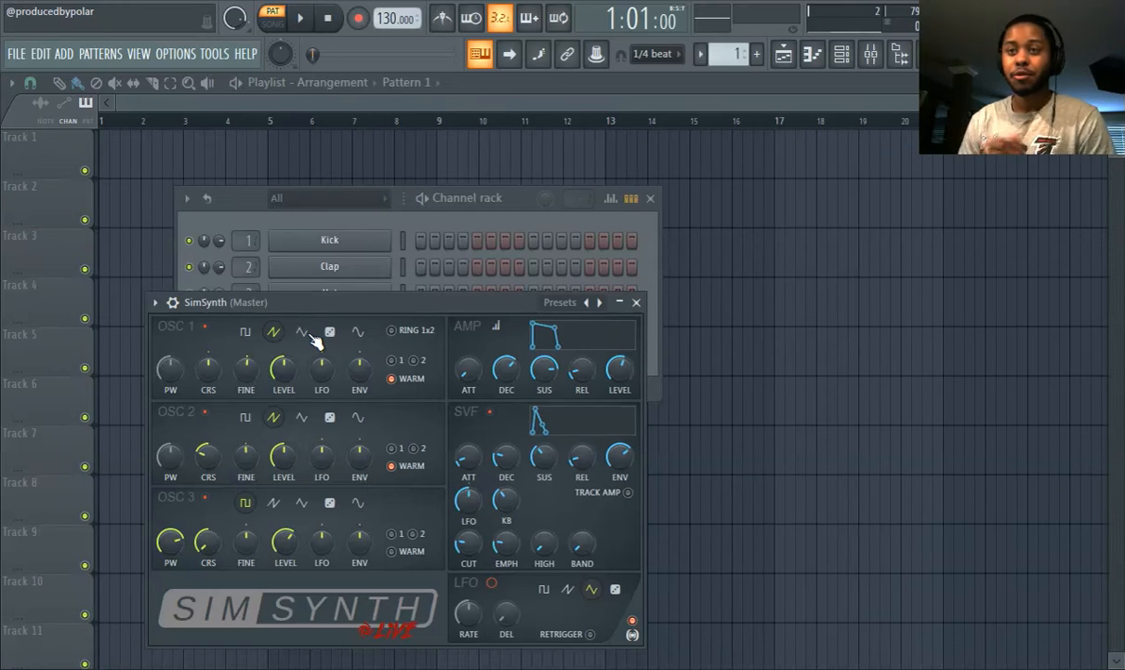
Load the Piano2 preset in the SimSynth instrument.
left_click(65, 54)
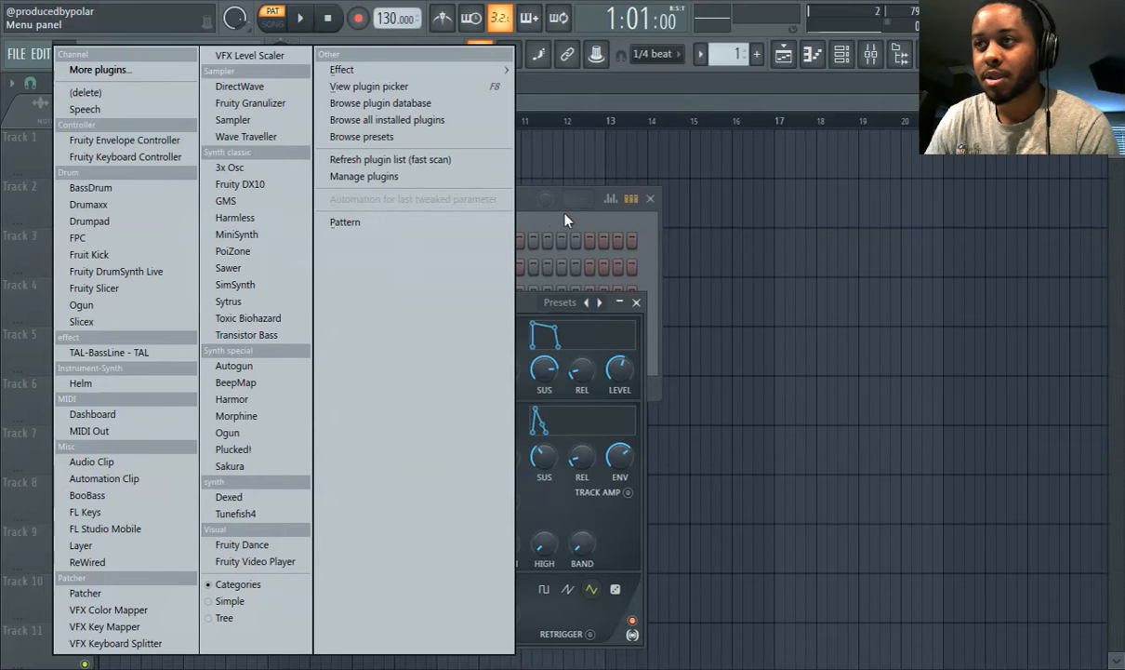
left_click(532, 317)
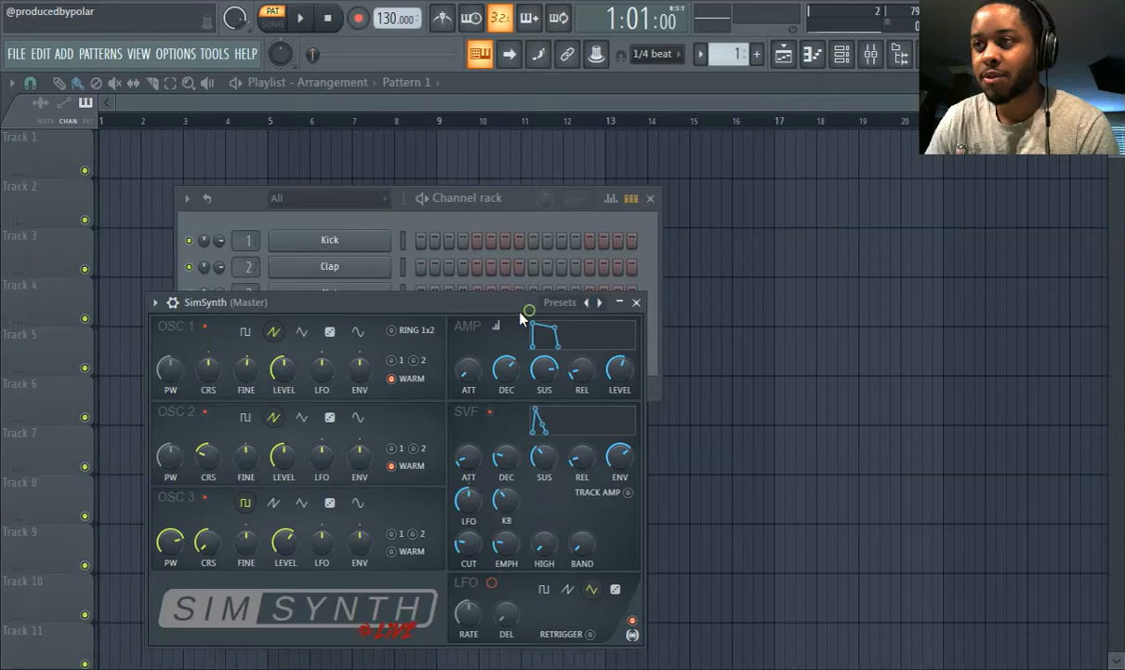
left_click(154, 302)
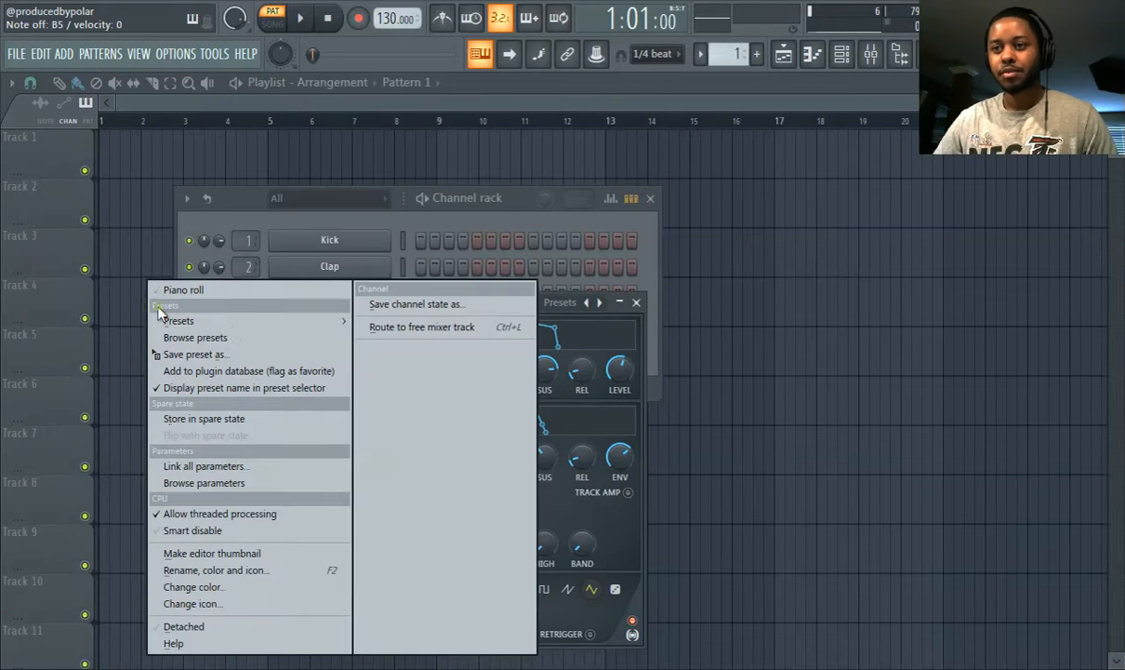
mouse_move(203, 323)
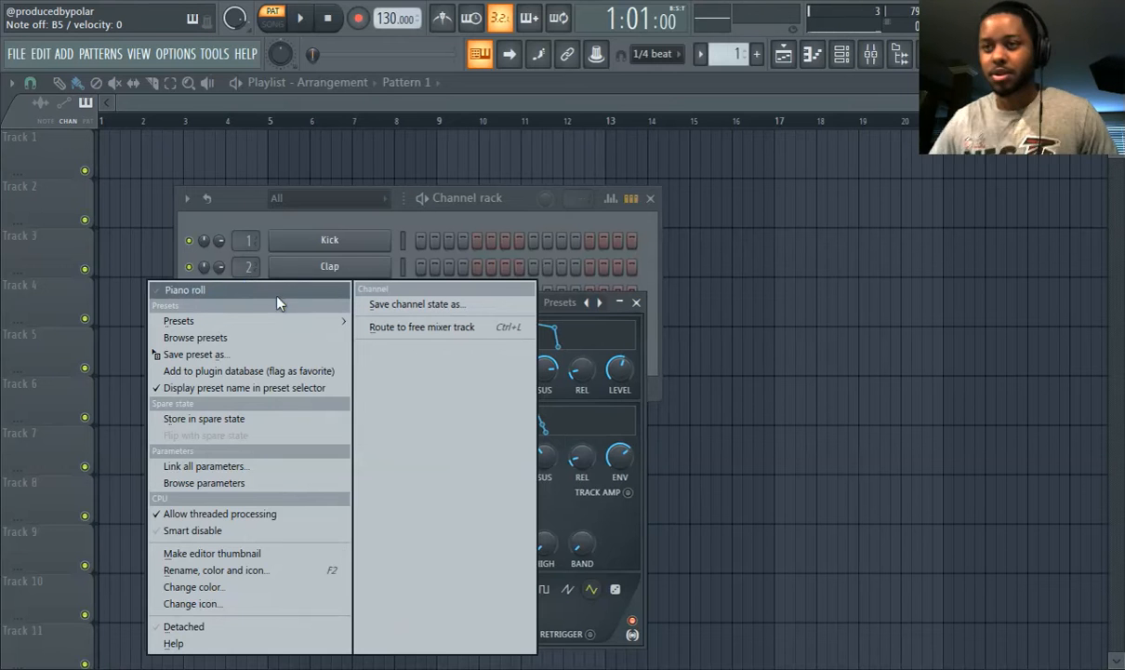
mouse_move(319, 322)
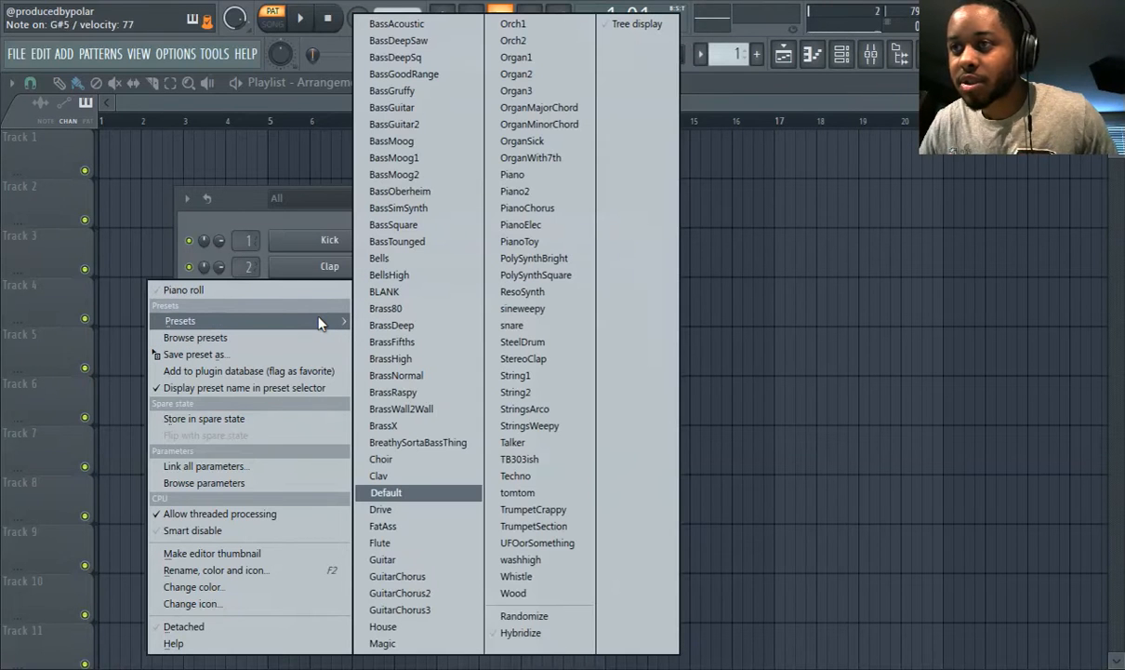
left_click(569, 194)
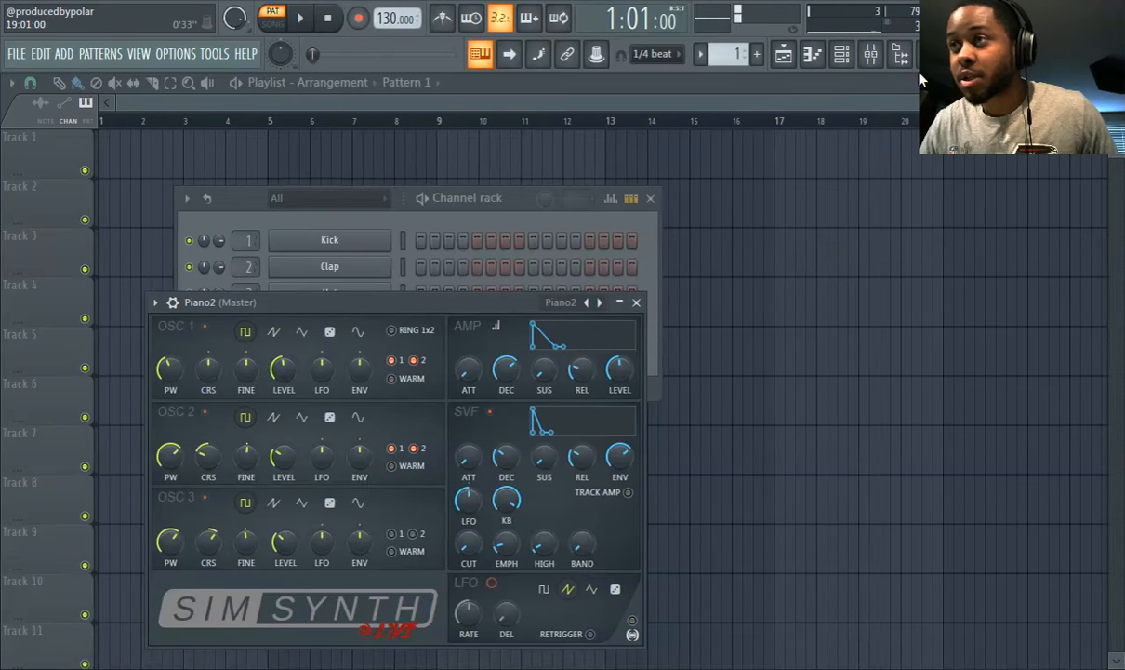
Route the Piano2 channel to mixer insert 5.
left_click(883, 56)
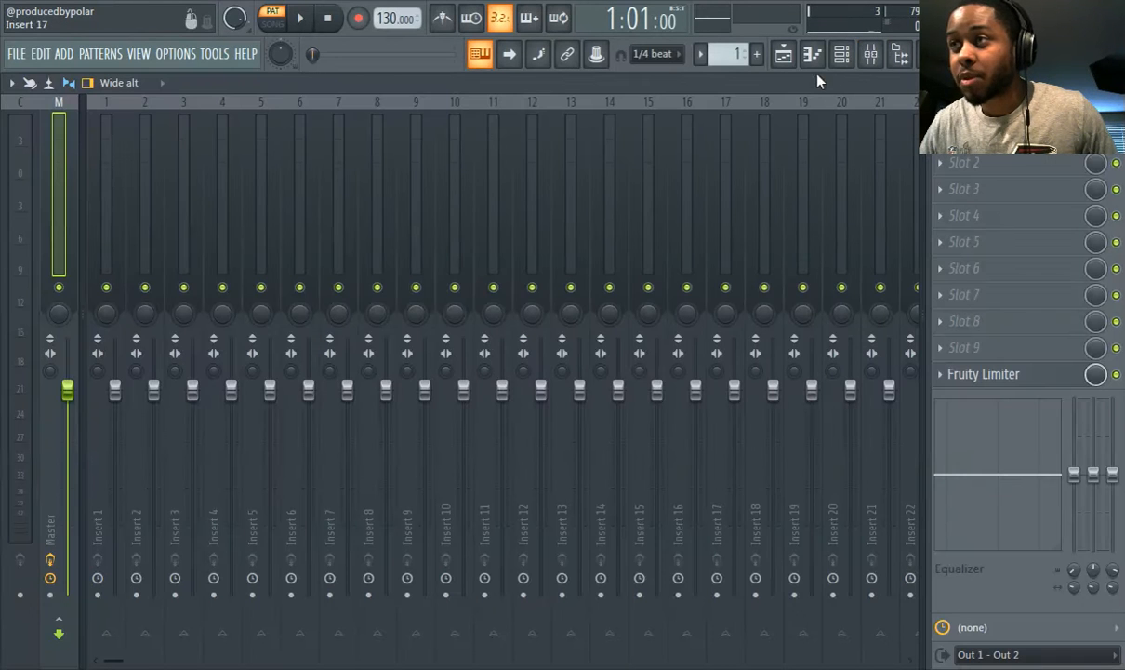
left_click(838, 63)
left_click_drag(245, 346, 242, 352)
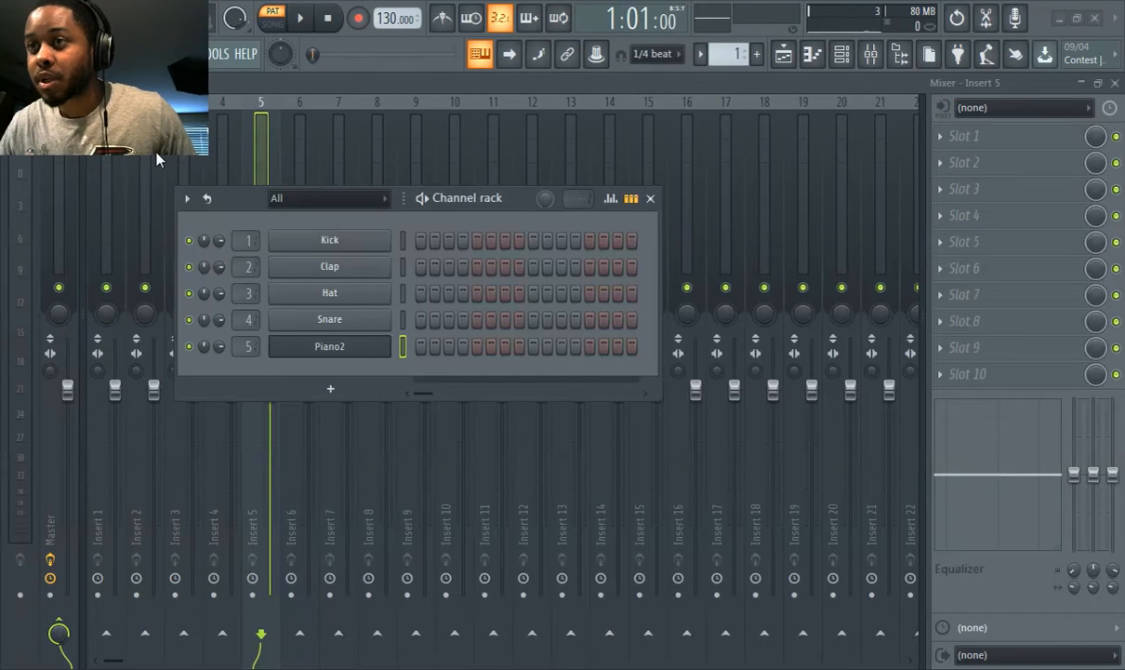
Load Fruity Convolver into slot 1 and Fruity Multiband Compressor into slot 2 of mixer insert 5.
left_click(993, 139)
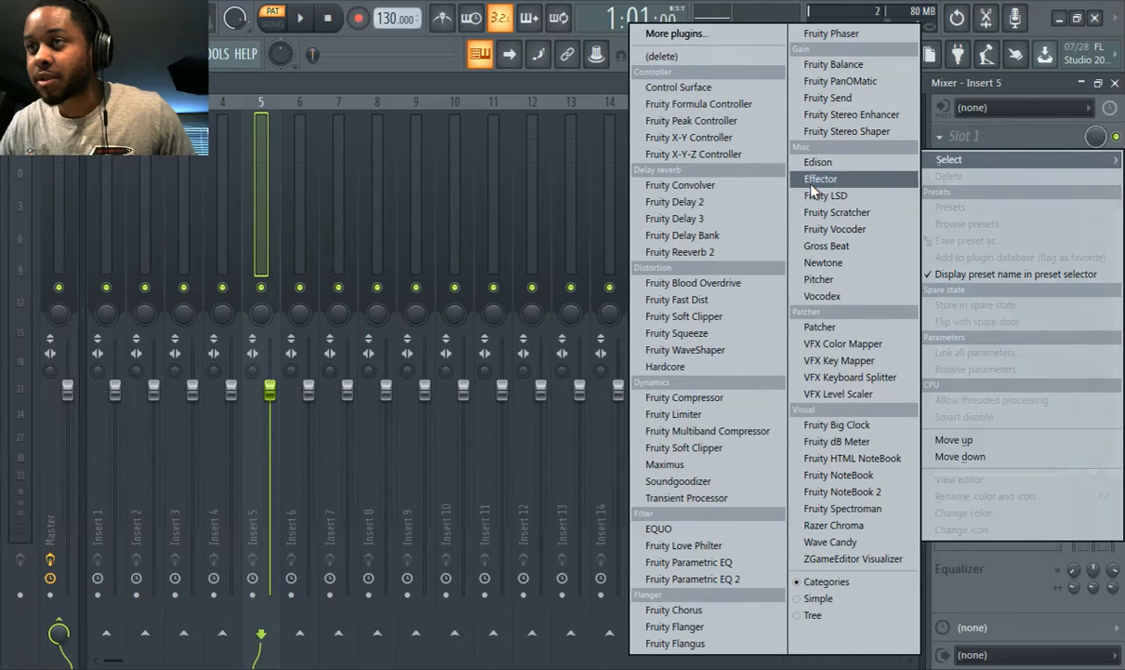
left_click(775, 187)
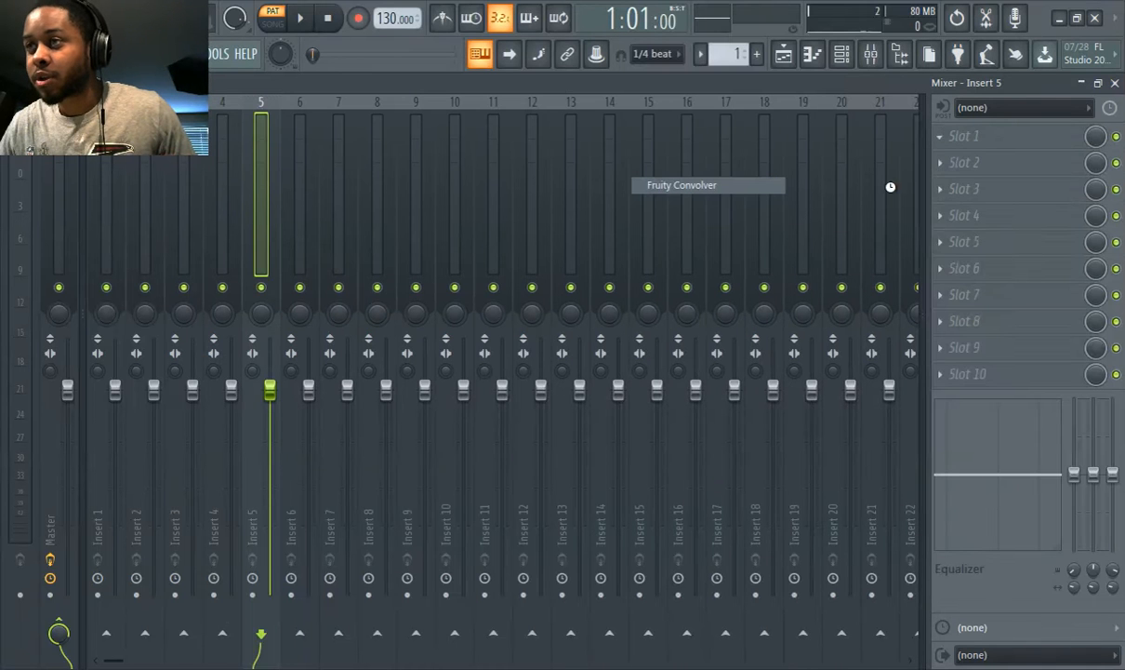
left_click(967, 164)
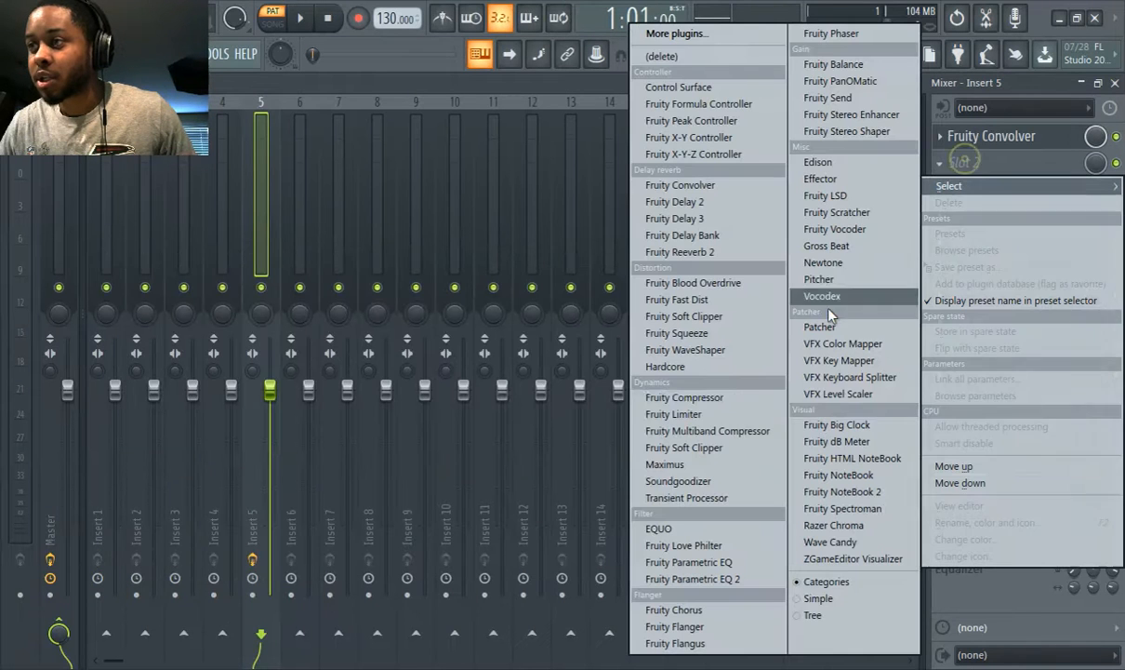
left_click(747, 431)
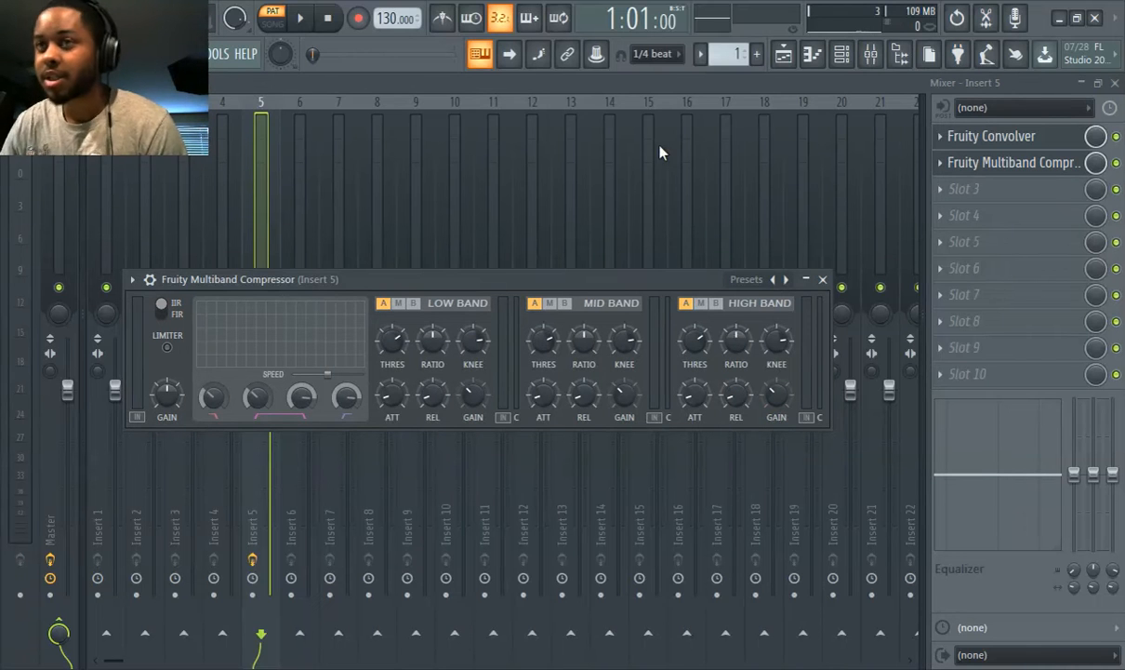
Clone the Piano2 channel twice in the channel rack.
left_click(841, 58)
right_click(352, 347)
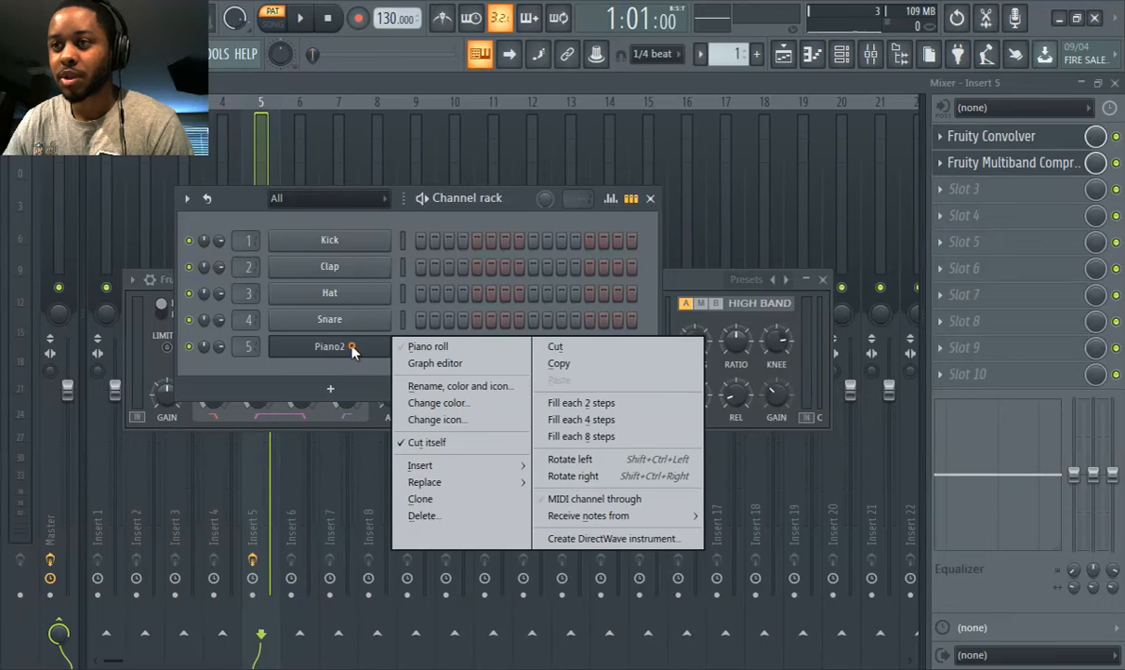
left_click(420, 498)
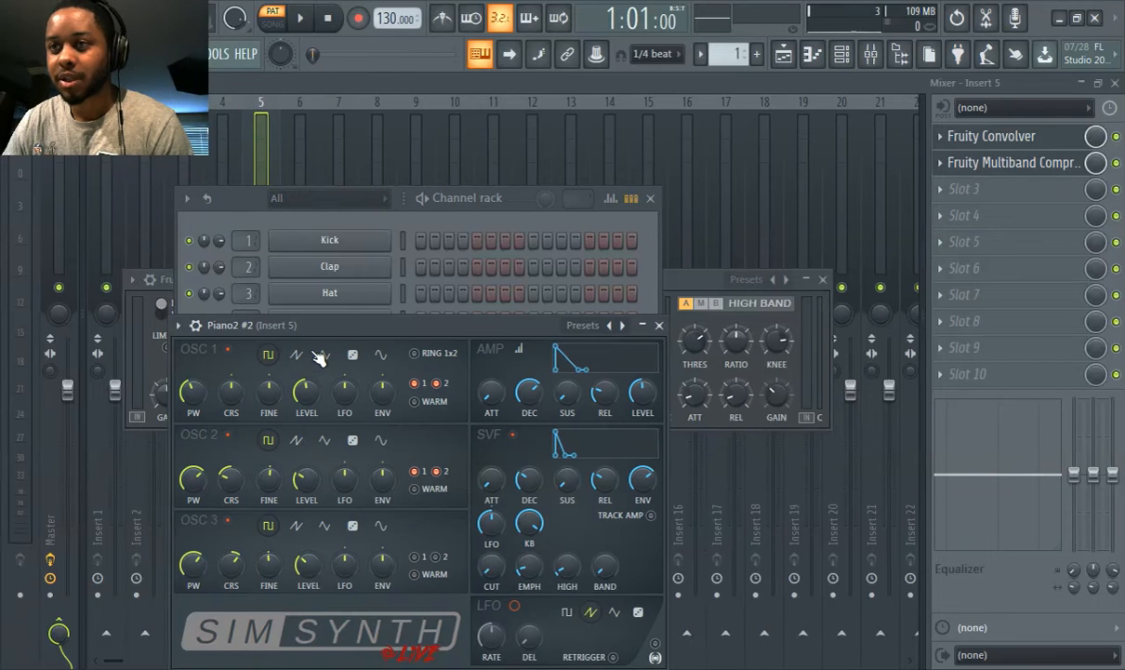
left_click(326, 219)
right_click(325, 374)
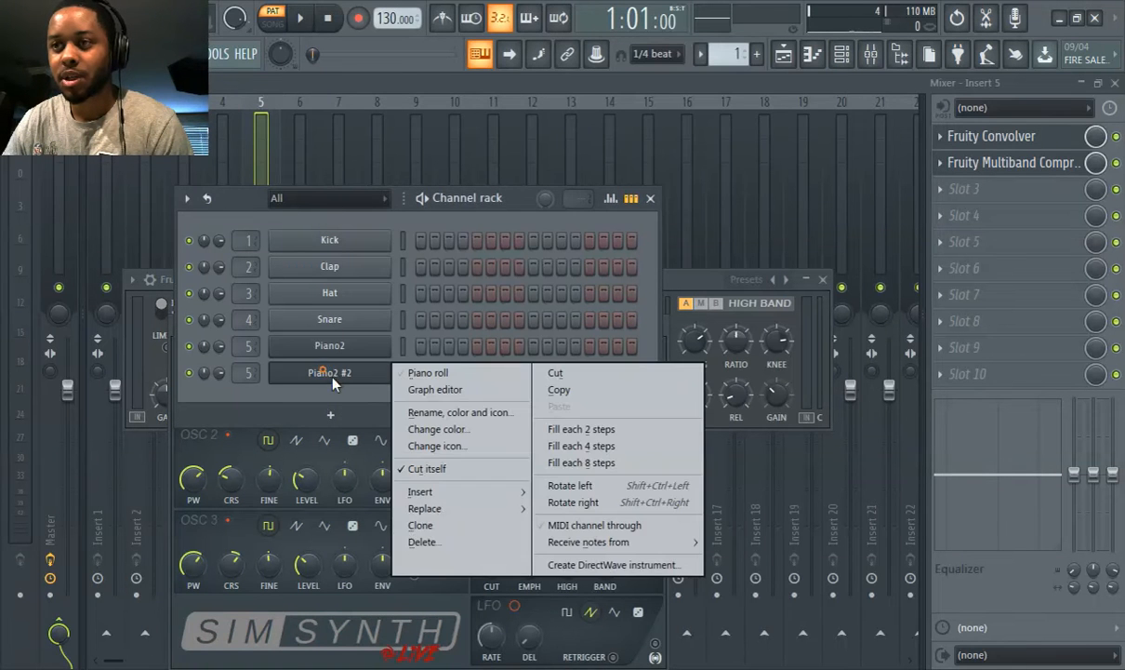
left_click(451, 526)
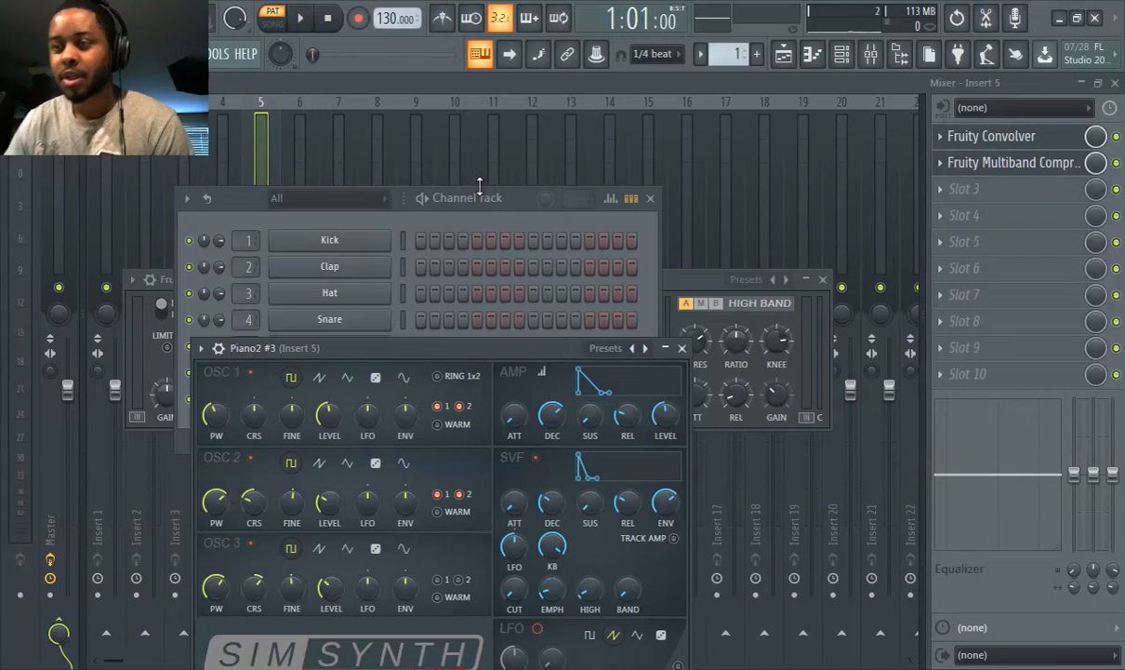
left_click(507, 219)
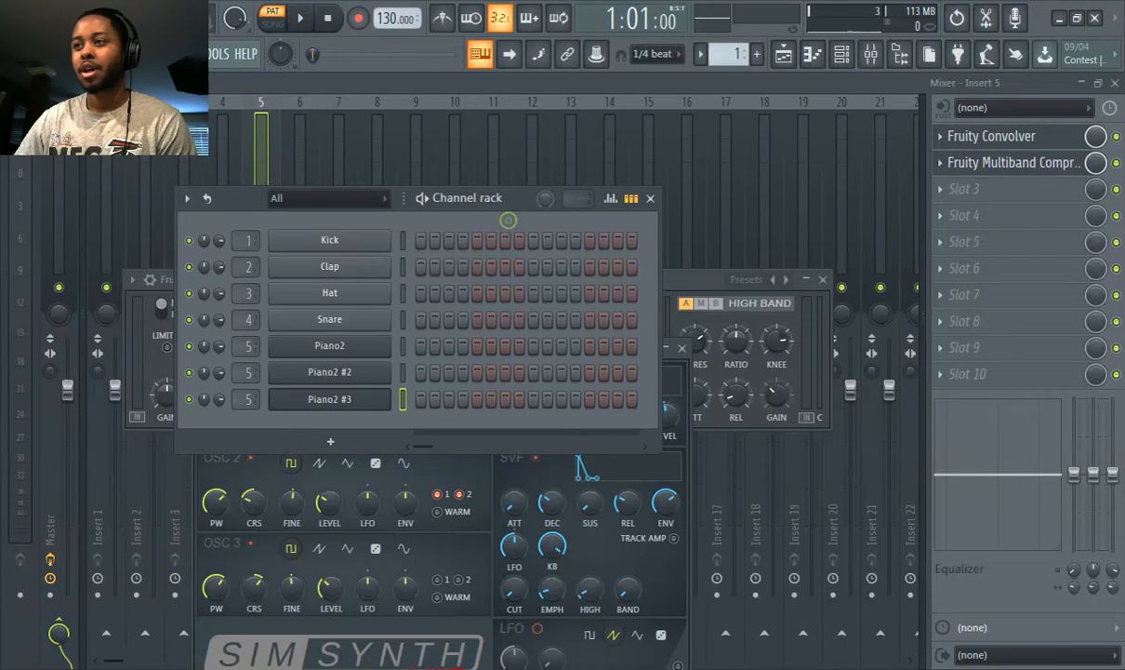
Place a four-bar Pattern 1 clip at the start of playlist Track 1 and set the tempo to 75 BPM.
left_click(784, 63)
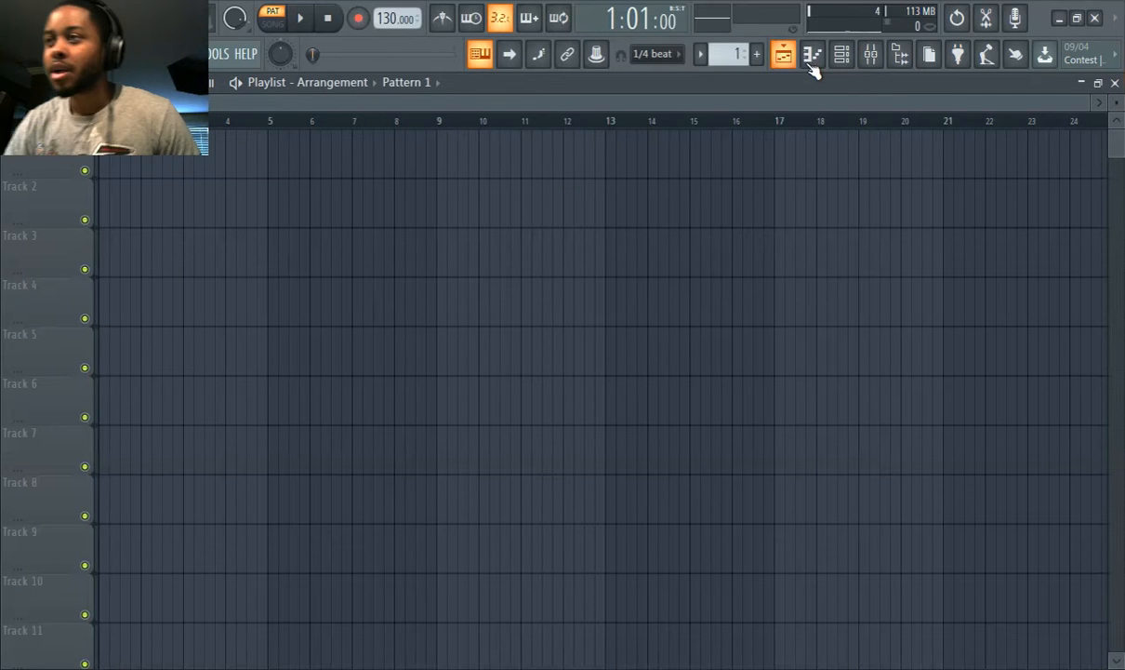
left_click(841, 54)
left_click(370, 342)
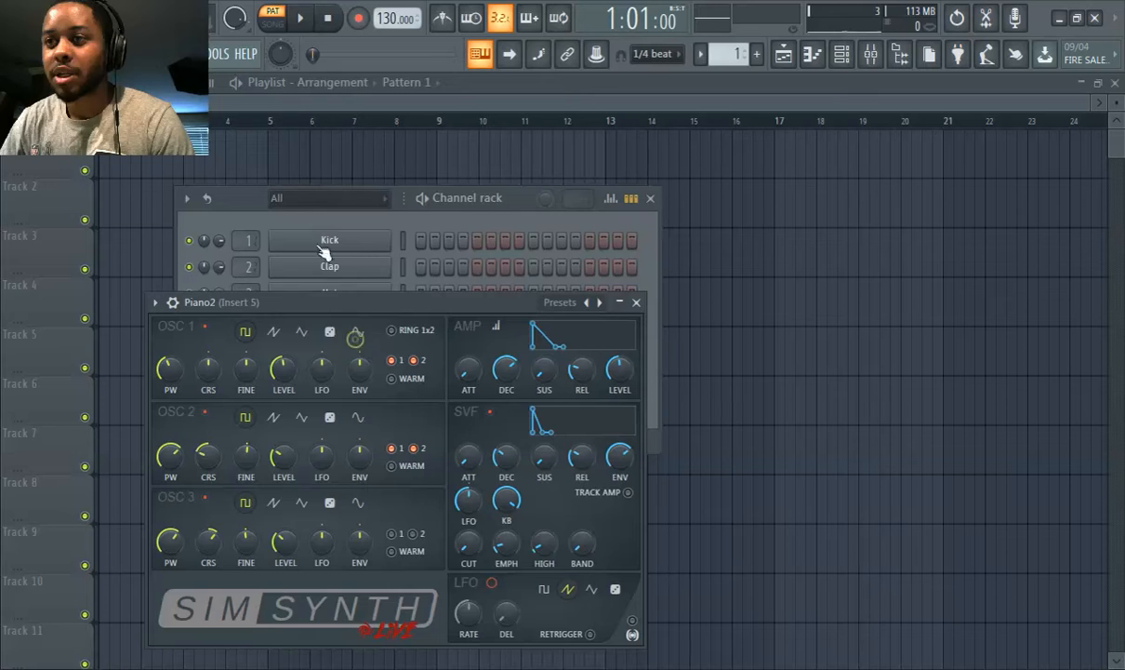
left_click(285, 103)
left_click_drag(146, 99, 1072, 106)
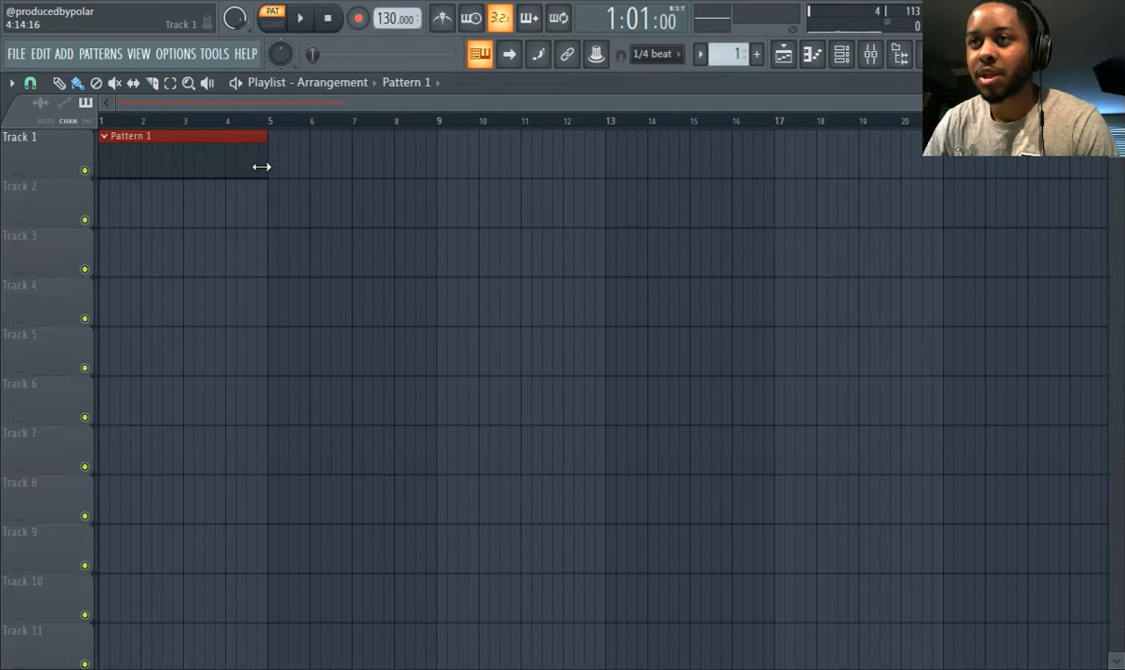
right_click(391, 18)
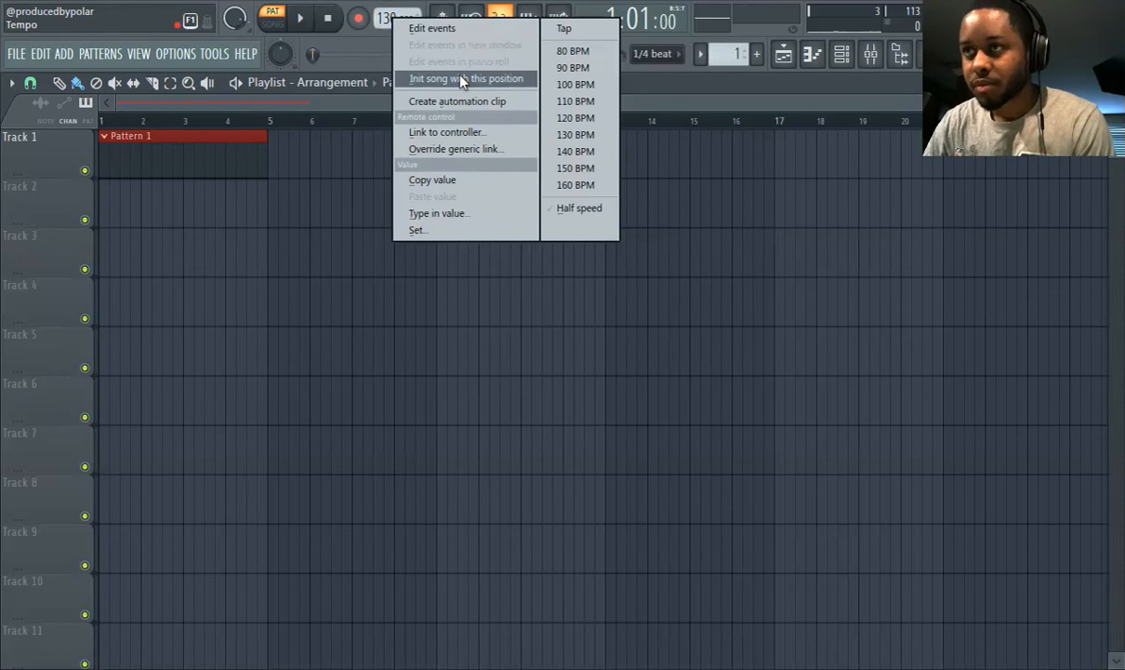
left_click(568, 51)
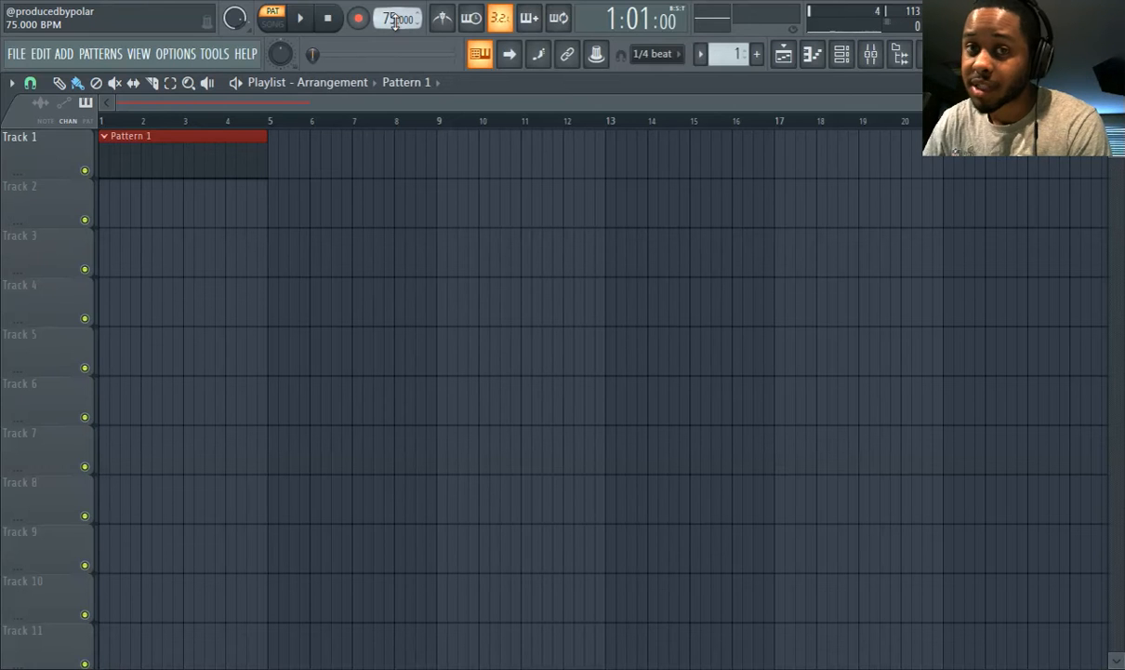
Choose the Minor Harmonic scale stamp in the piano roll for Piano2.
left_click(811, 56)
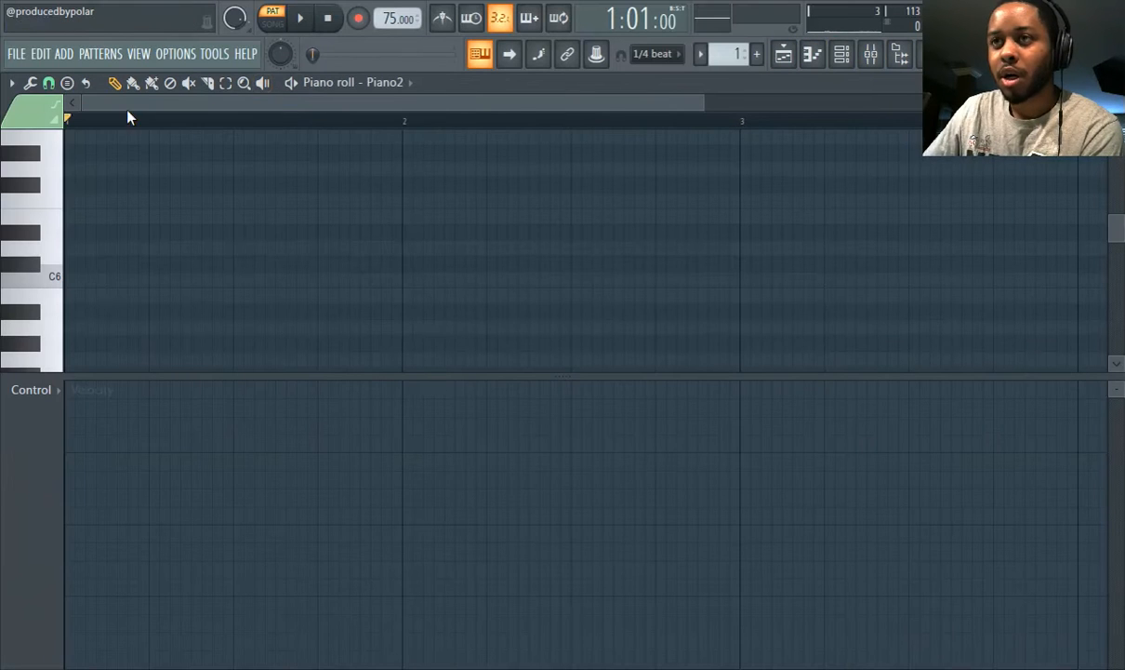
left_click(12, 86)
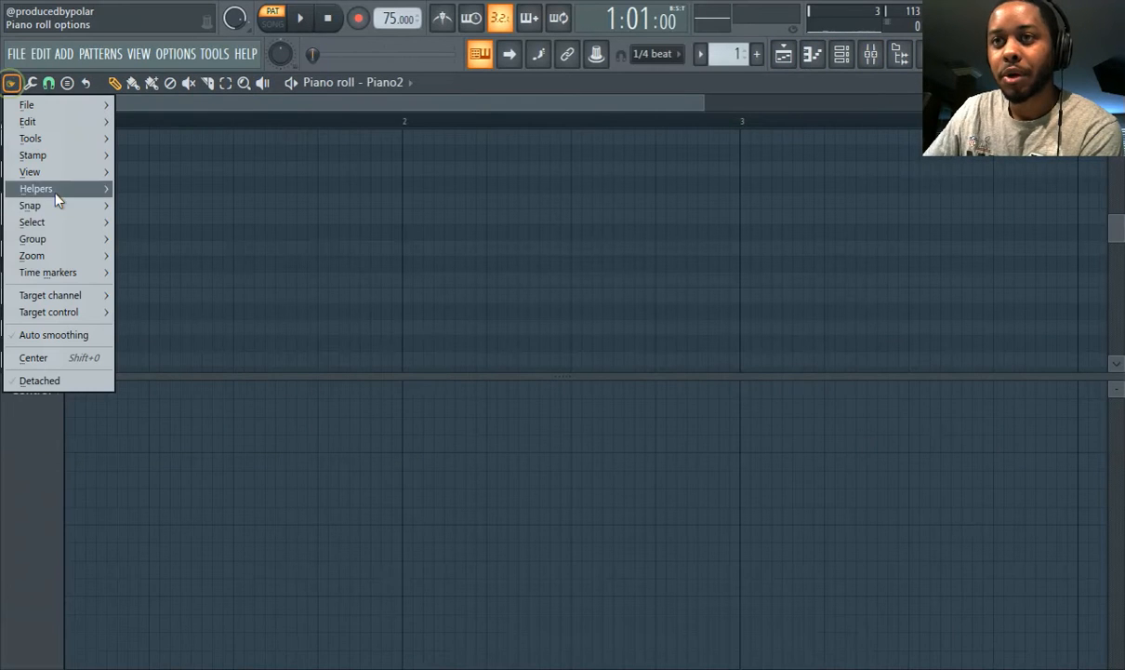
mouse_move(54, 223)
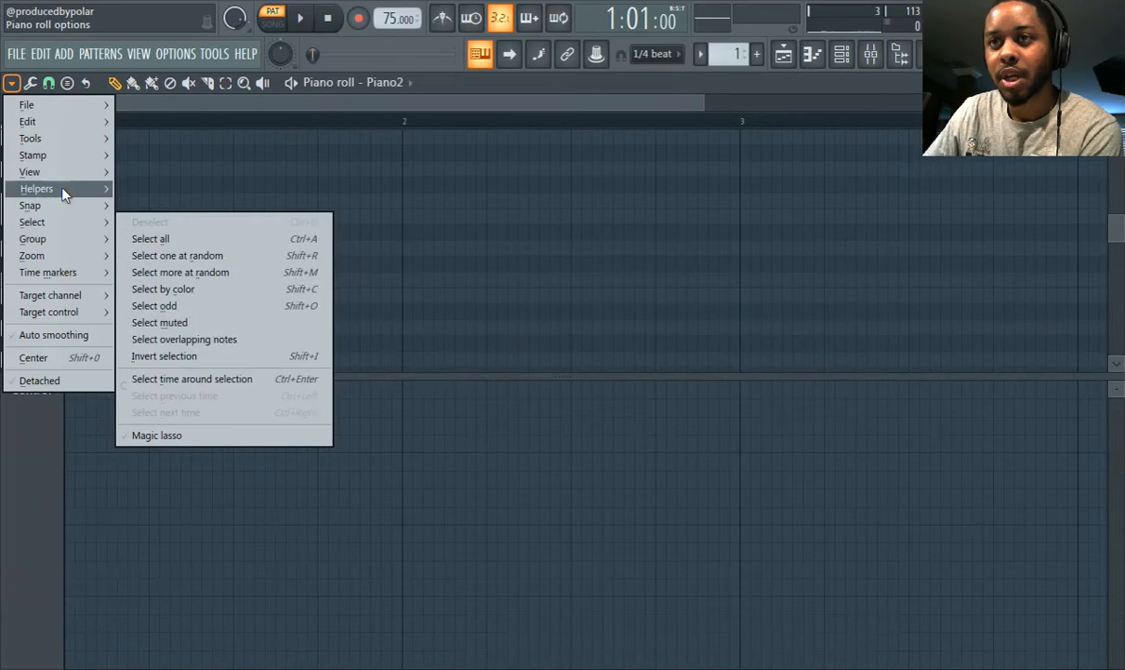
mouse_move(62, 154)
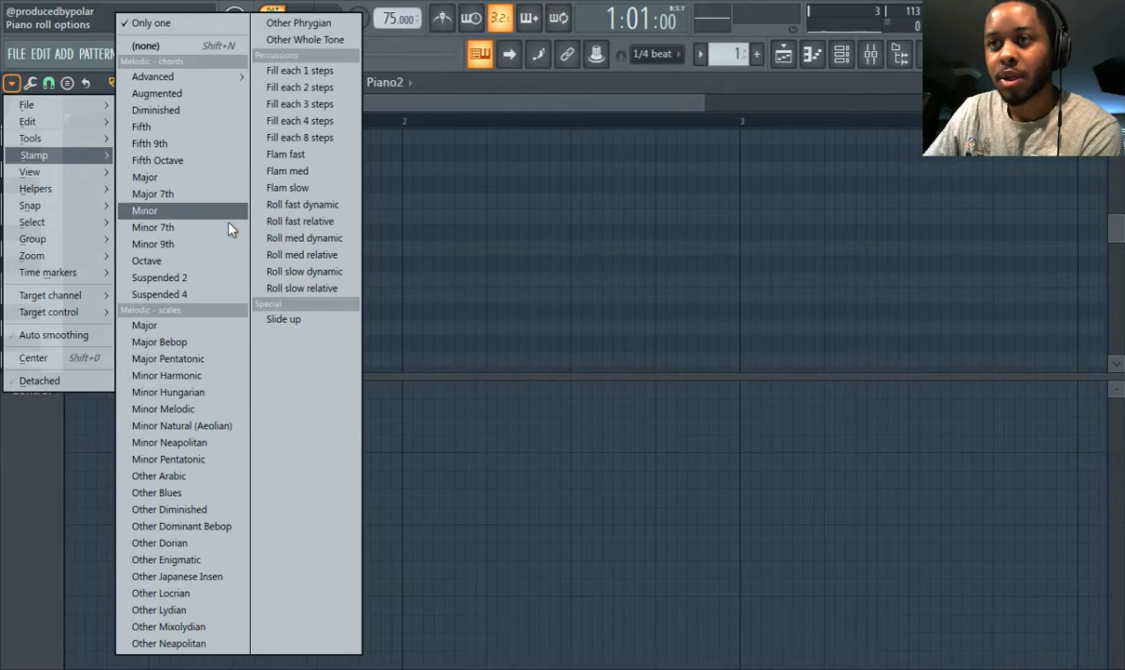
left_click(191, 376)
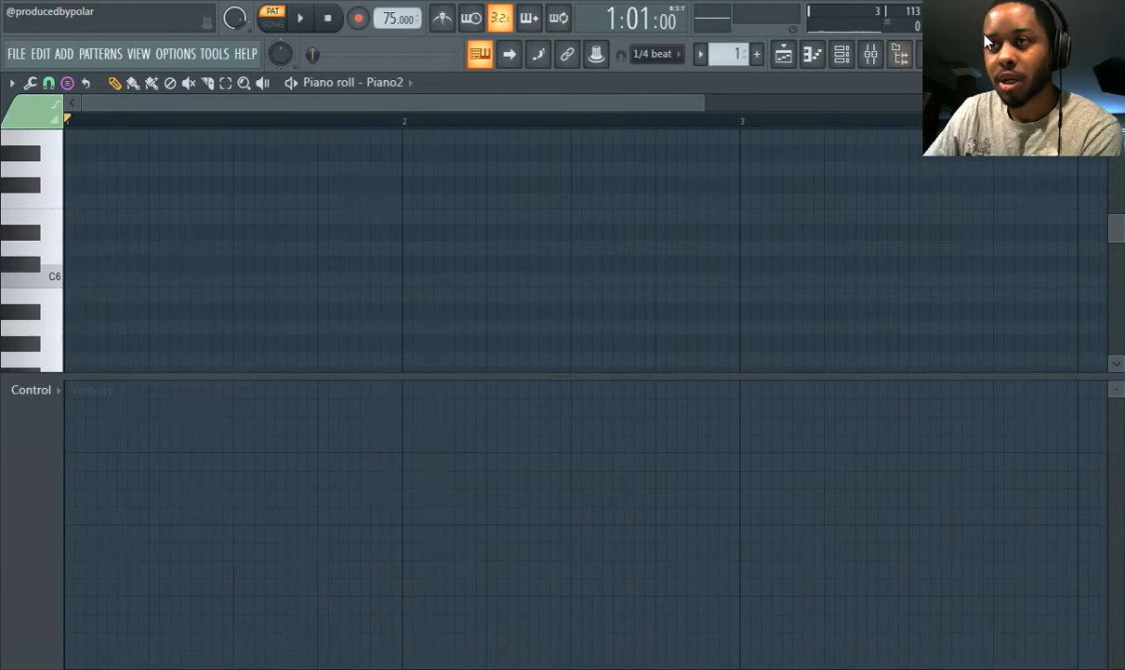
Extend the Pattern 1 clip on Track 1 to bar 9 and move playback to bar 4.
left_click(793, 69)
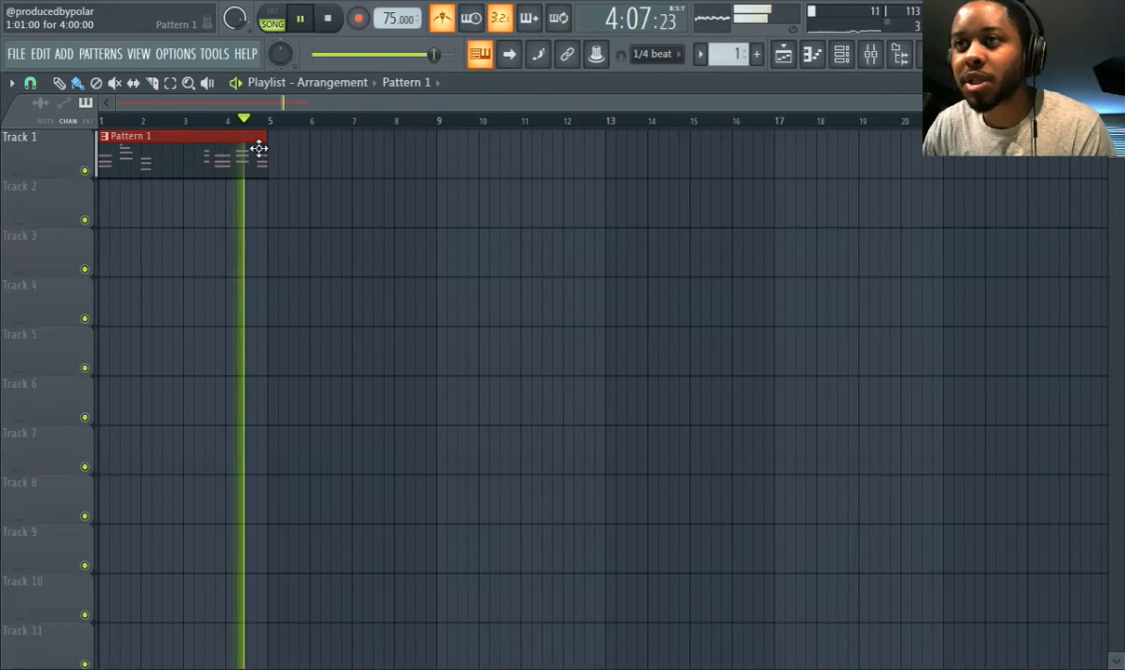
left_click_drag(264, 146, 423, 145)
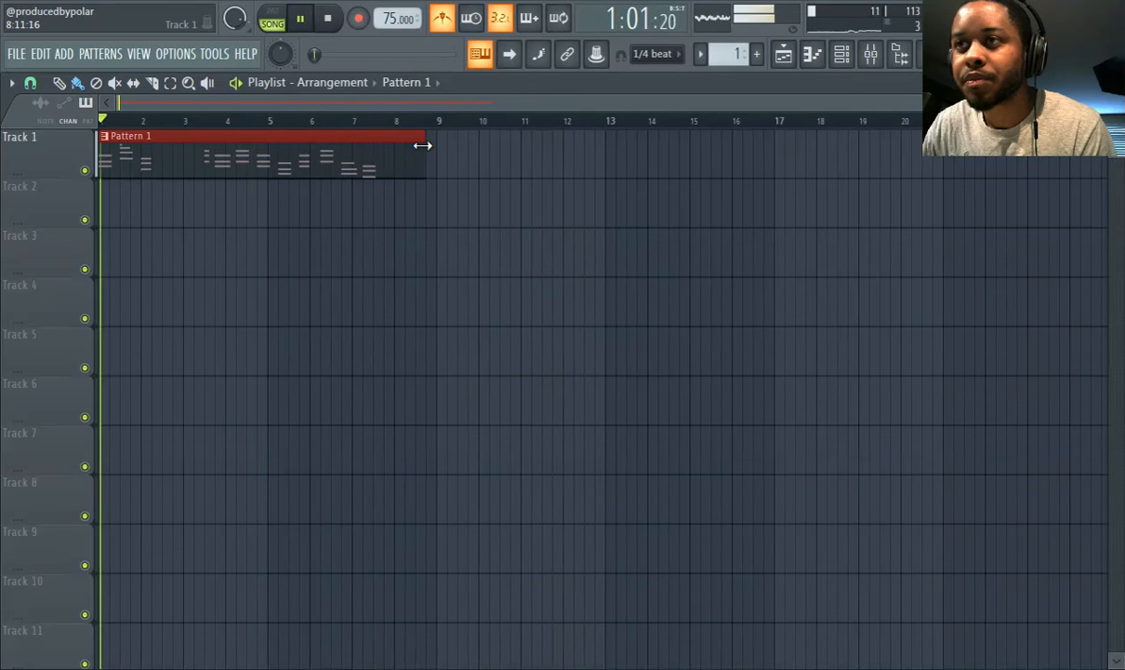
left_click(232, 121)
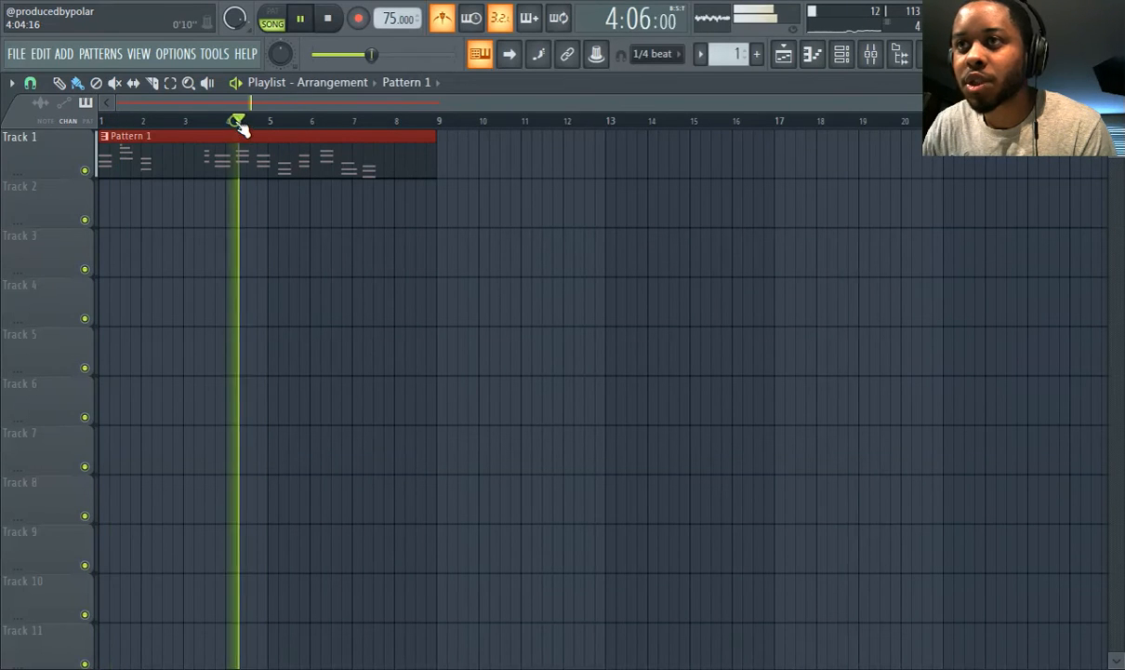
Open the Pattern 1 notes of Piano2 in the piano roll.
double_click(211, 139)
scroll(316, 210, "down", 3)
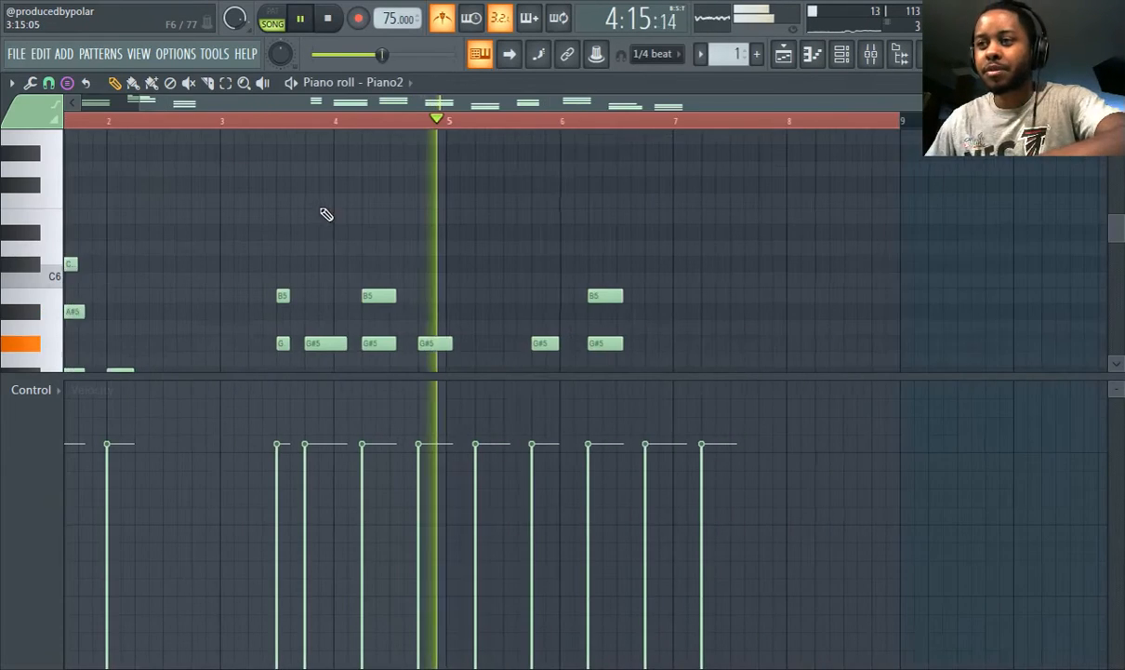
key("ctrl+w")
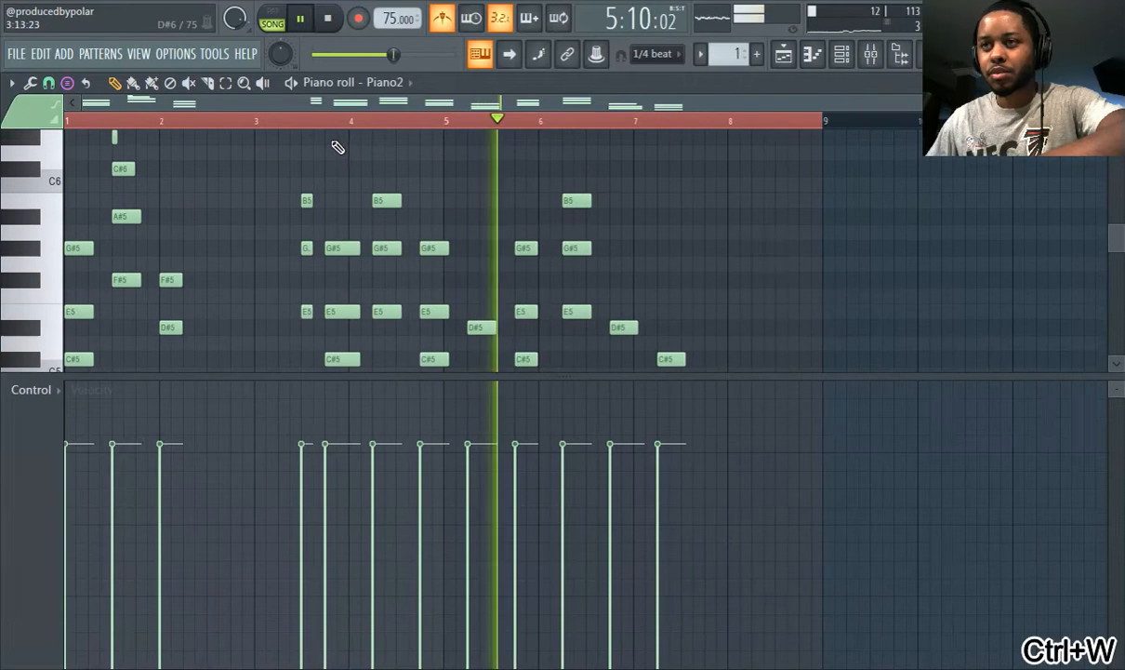
left_click(329, 140)
right_click(330, 139)
scroll(335, 142, "up", 3)
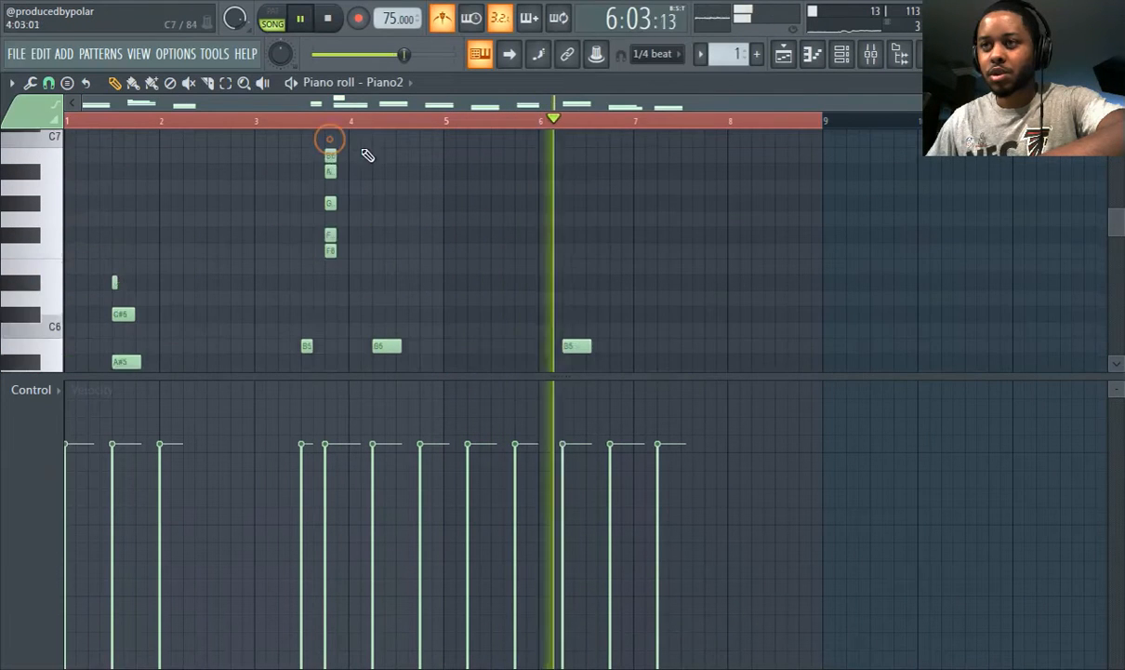
right_click(319, 143)
right_click(330, 237)
right_click(330, 253)
right_click(330, 206)
Erase the short three-note chord of B5, G#5 and E5 in the second half of bar 3.
scroll(337, 218, "down", 2)
left_click(337, 121)
scroll(317, 177, "down", 2)
right_click(308, 156)
right_click(307, 269)
right_click(302, 203)
key("ctrl+w")
scroll(269, 212, "down", 2)
scroll(271, 212, "up", 2)
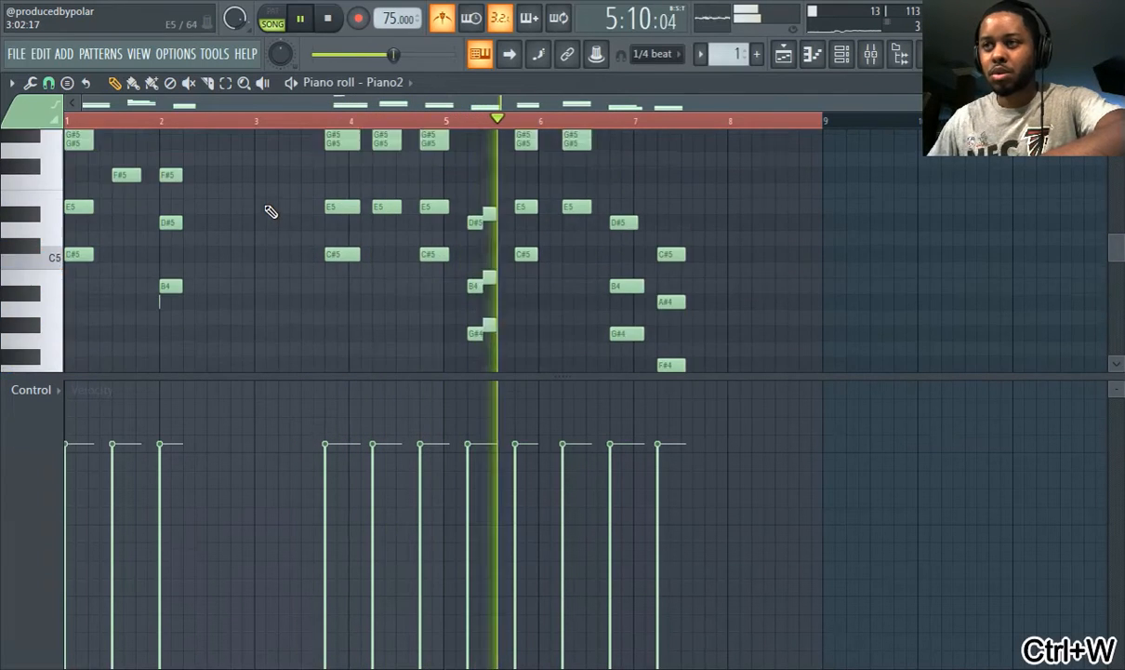
scroll(271, 212, "up", 1)
scroll(271, 212, "down", 1)
scroll(228, 181, "up", 2)
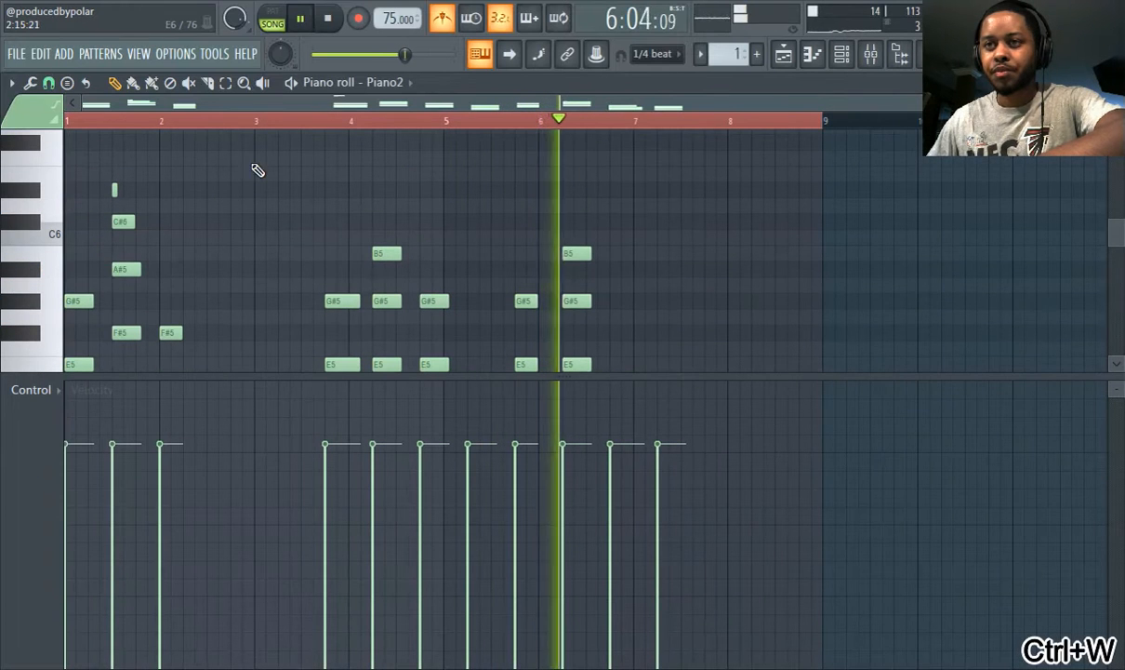
Delete the first three chords in bars 1 and 2, and shift all remaining notes so they start at bar 1.
left_click_drag(78, 149, 198, 314)
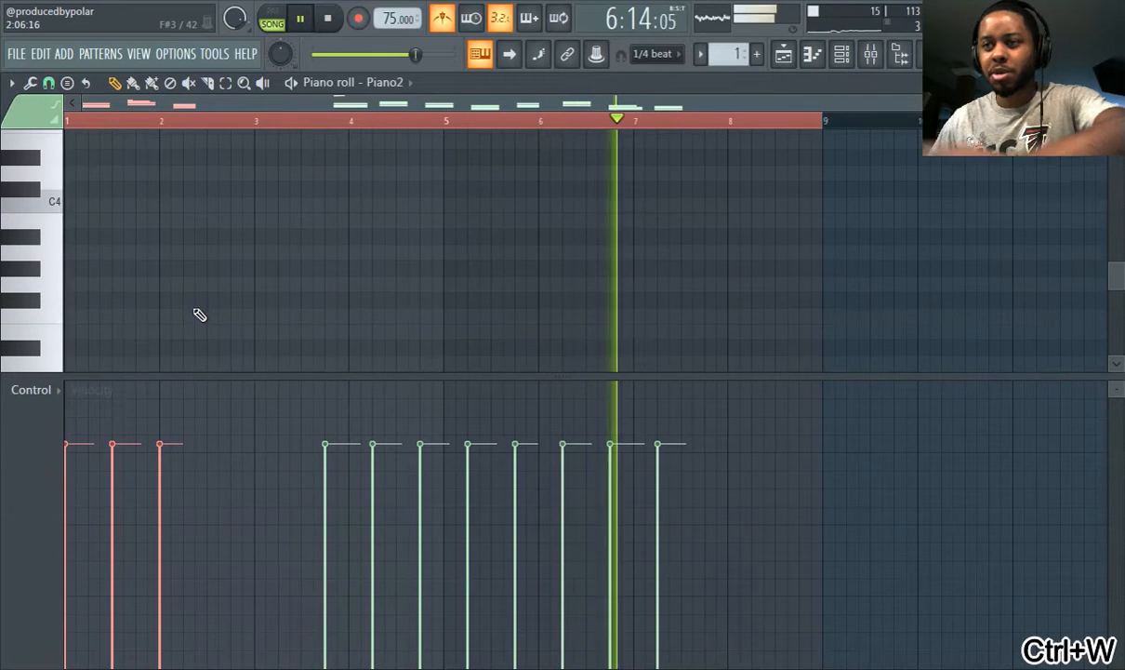
scroll(406, 213, "up", 3)
scroll(431, 276, "up", 2)
key("ctrl+a")
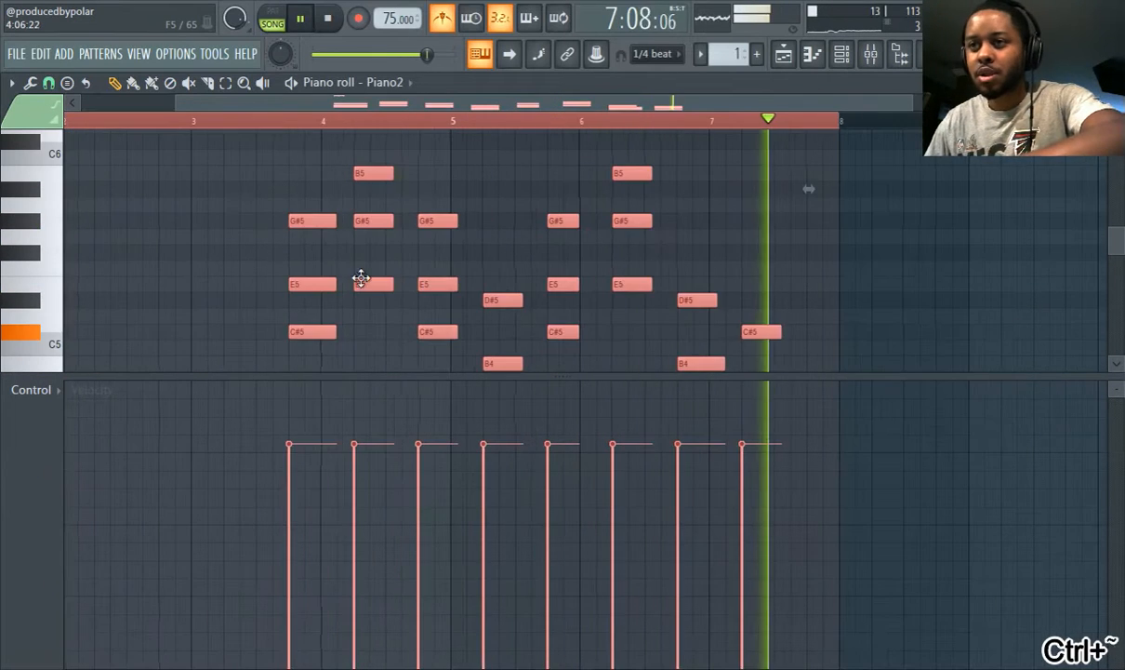
left_click_drag(304, 219, 37, 211)
left_click_drag(102, 118, 65, 122)
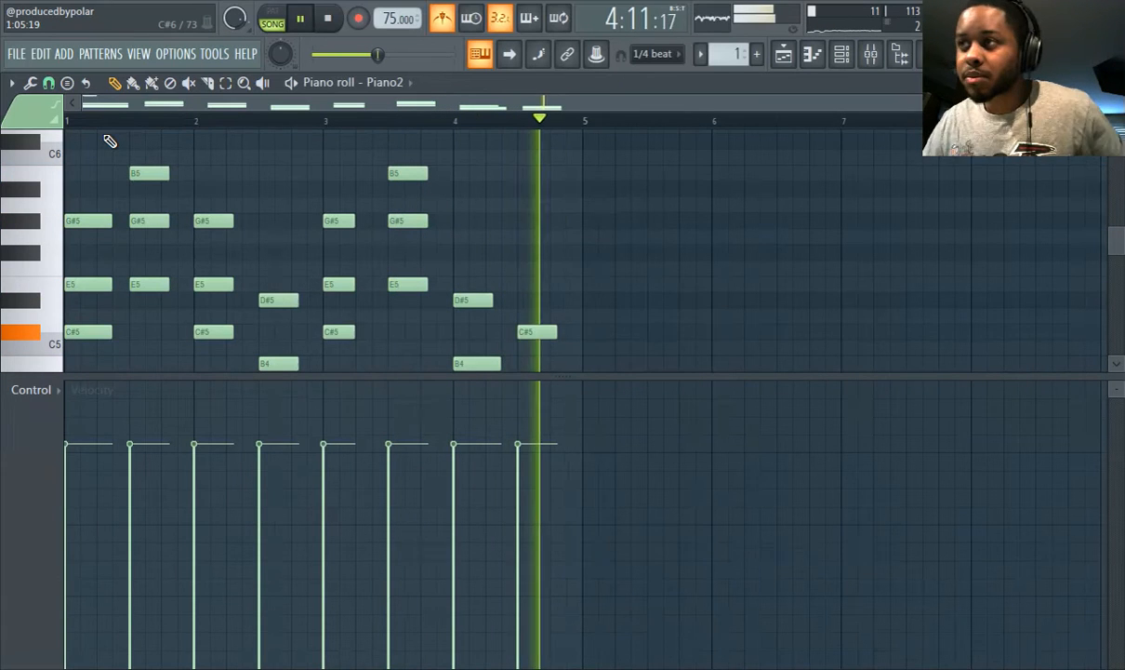
Play the rearranged chord notes from the start of bar 1.
scroll(266, 193, "down", 2)
scroll(266, 193, "up", 2)
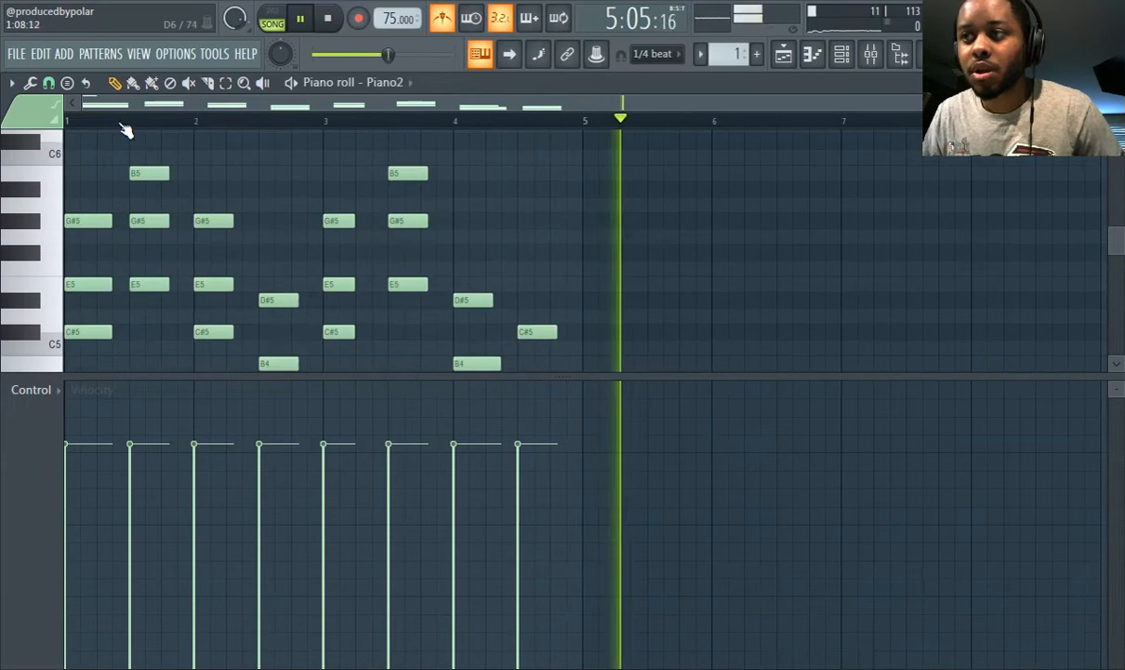
left_click(86, 119)
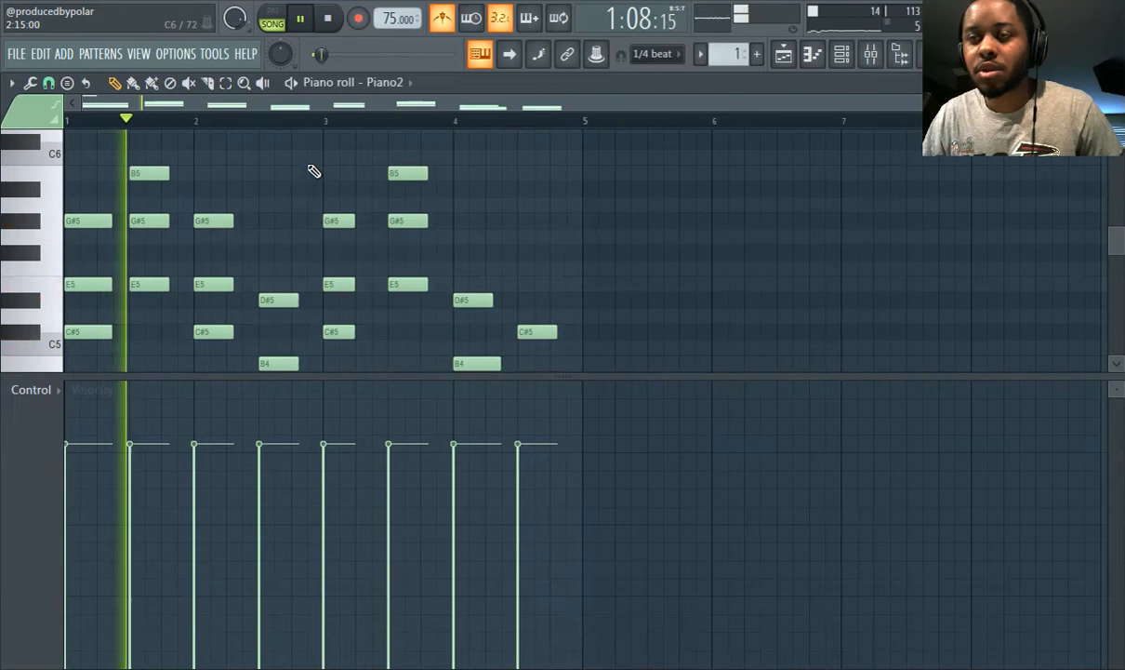
scroll(314, 171, "down", 1)
scroll(339, 173, "up", 1)
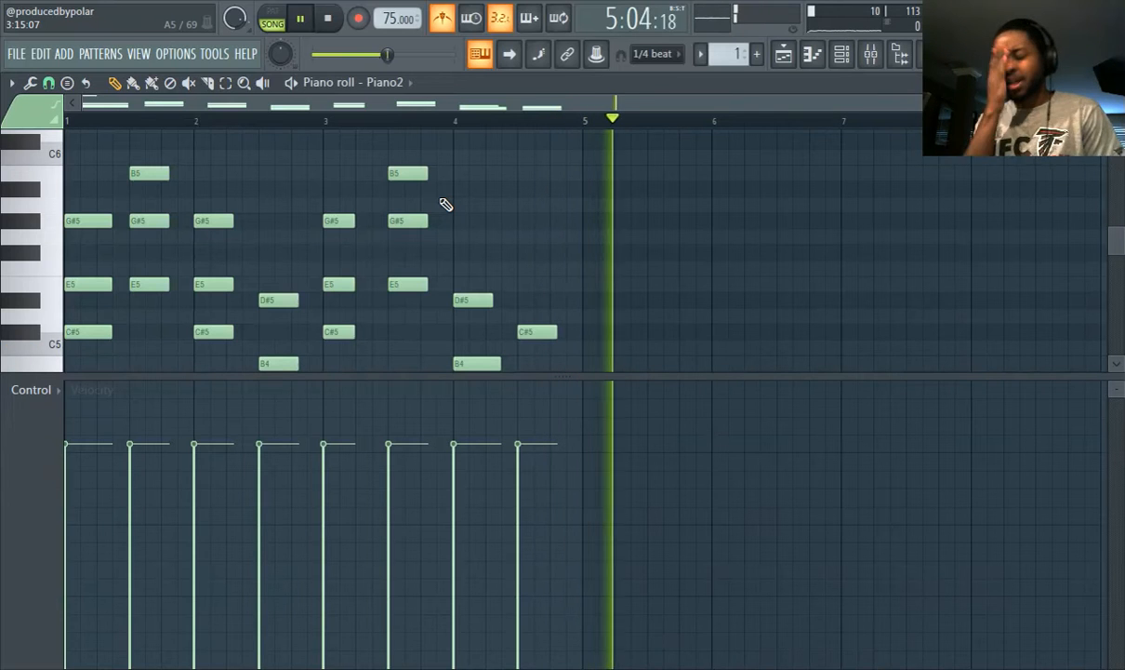
Trim the Pattern 1 clip on Track 1 to end at bar 5 and repeat it back to back up to bar 25.
left_click(784, 53)
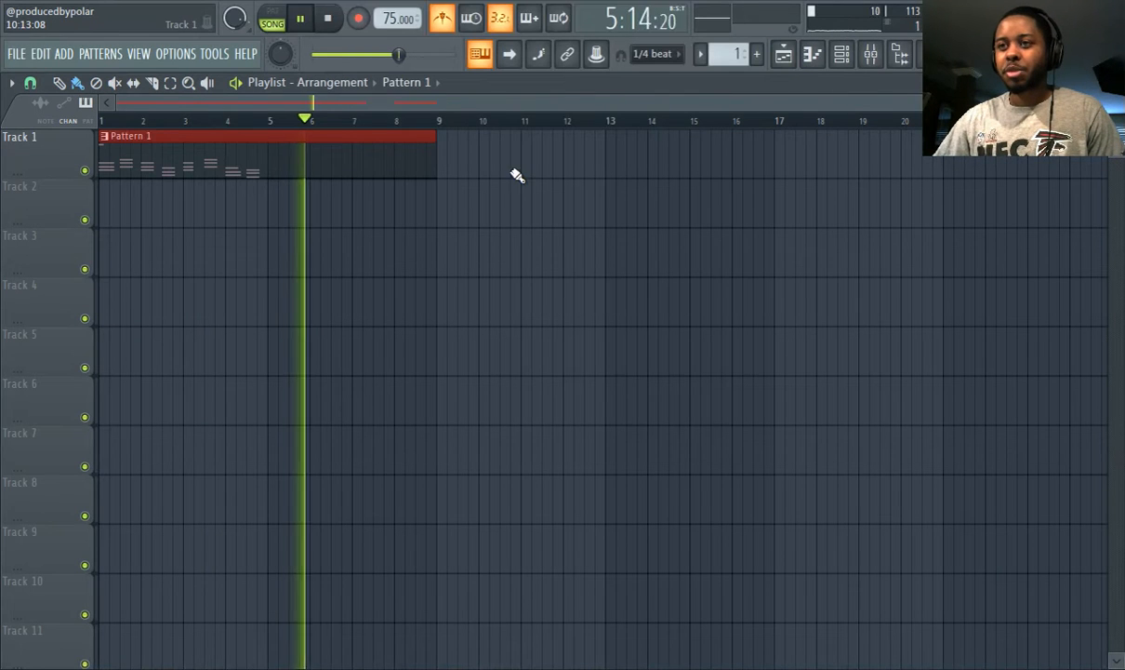
left_click_drag(445, 167, 184, 191)
left_click(223, 158)
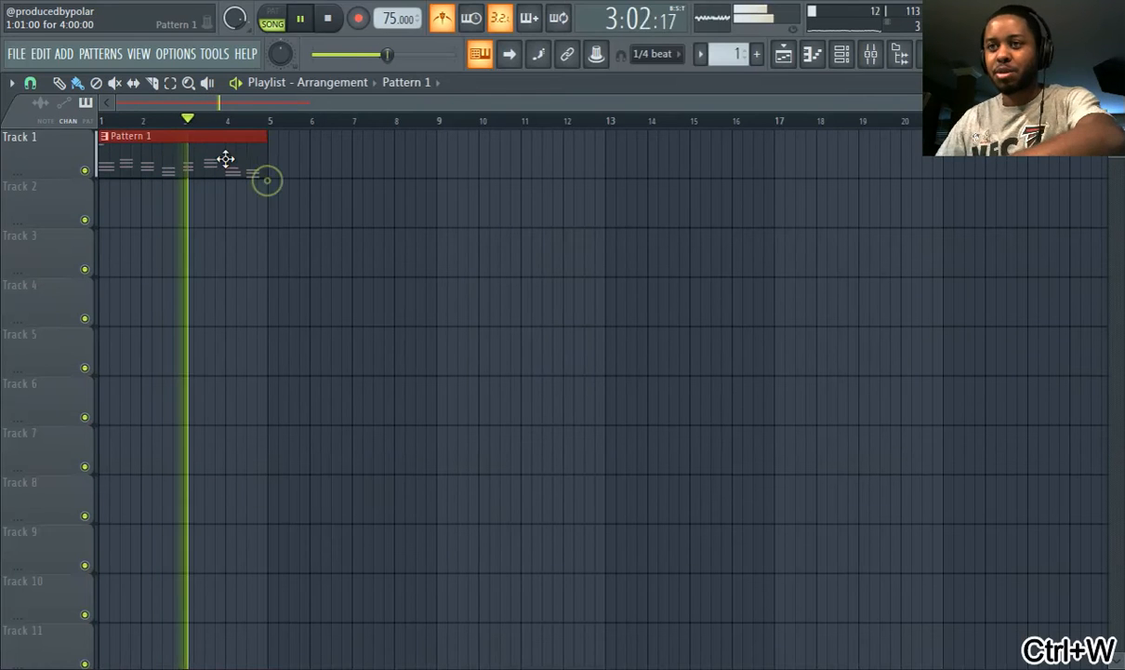
key("ctrl+b")
key("ctrl+b")
key("ctrl+b")
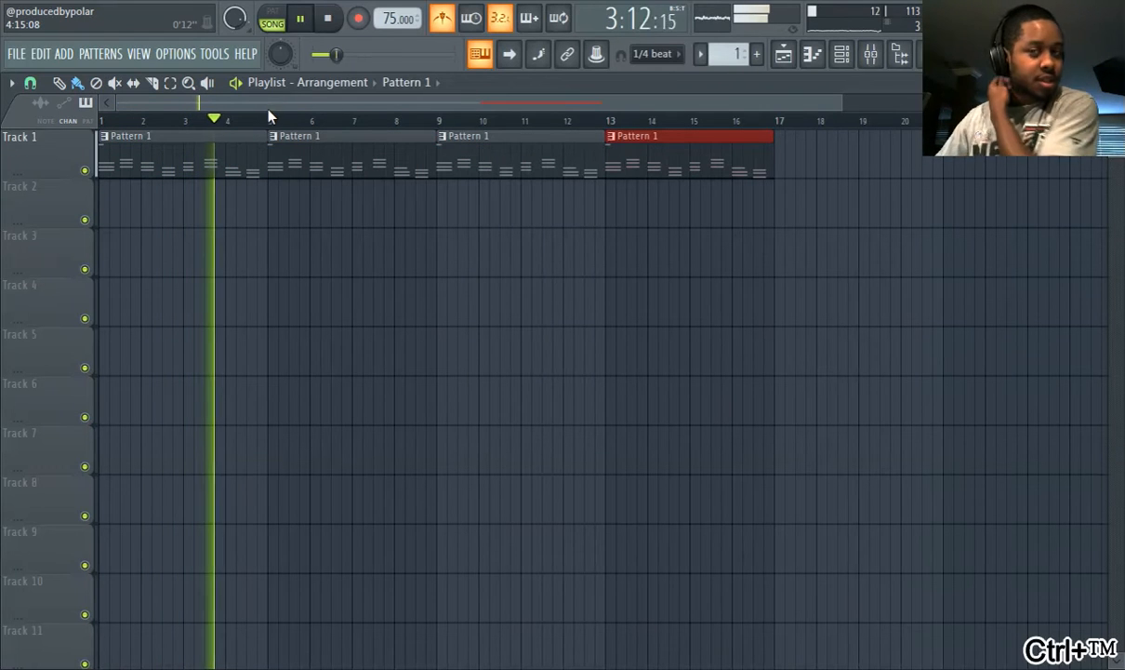
key("ctrl+b")
scroll(298, 98, "down", 2)
scroll(297, 97, "up", 2)
left_click(301, 20)
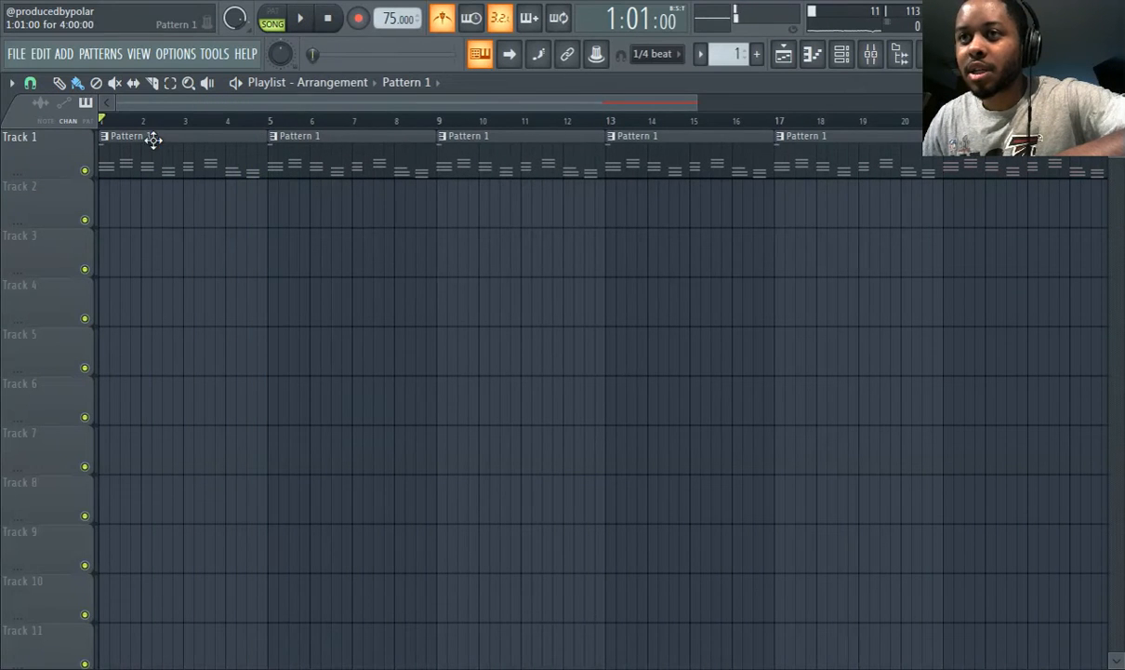
Open the Pattern 1 notes of Piano2 and delete the stray high note at the start of bar 1.
double_click(158, 136)
scroll(204, 107, "left", 3)
scroll(121, 191, "up", 8)
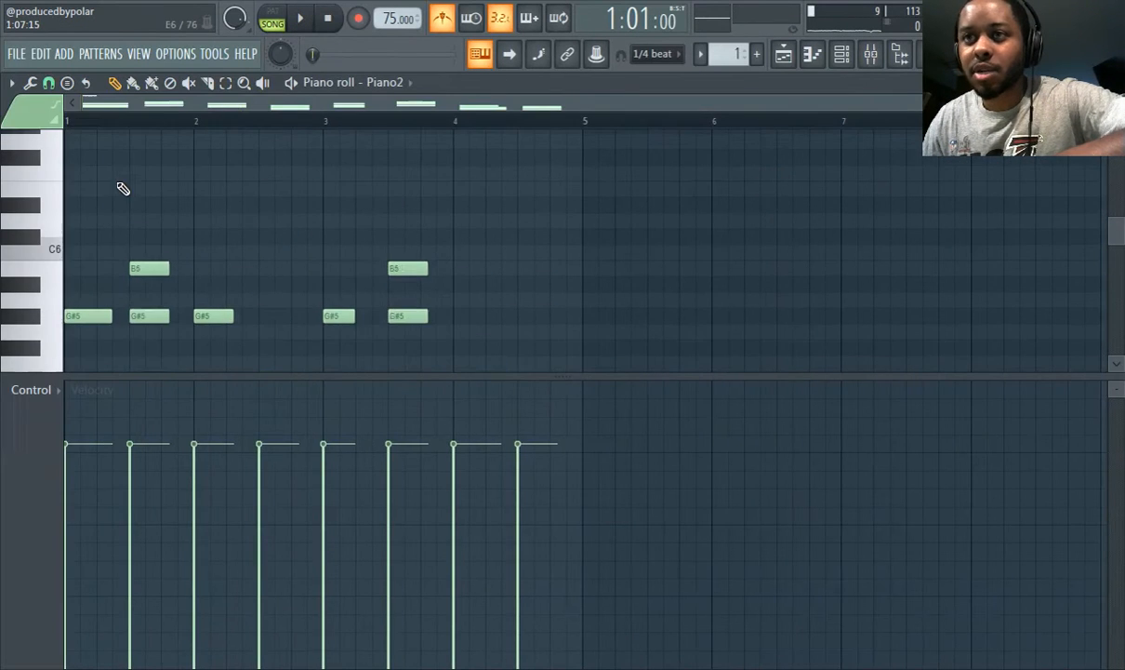
right_click(78, 269)
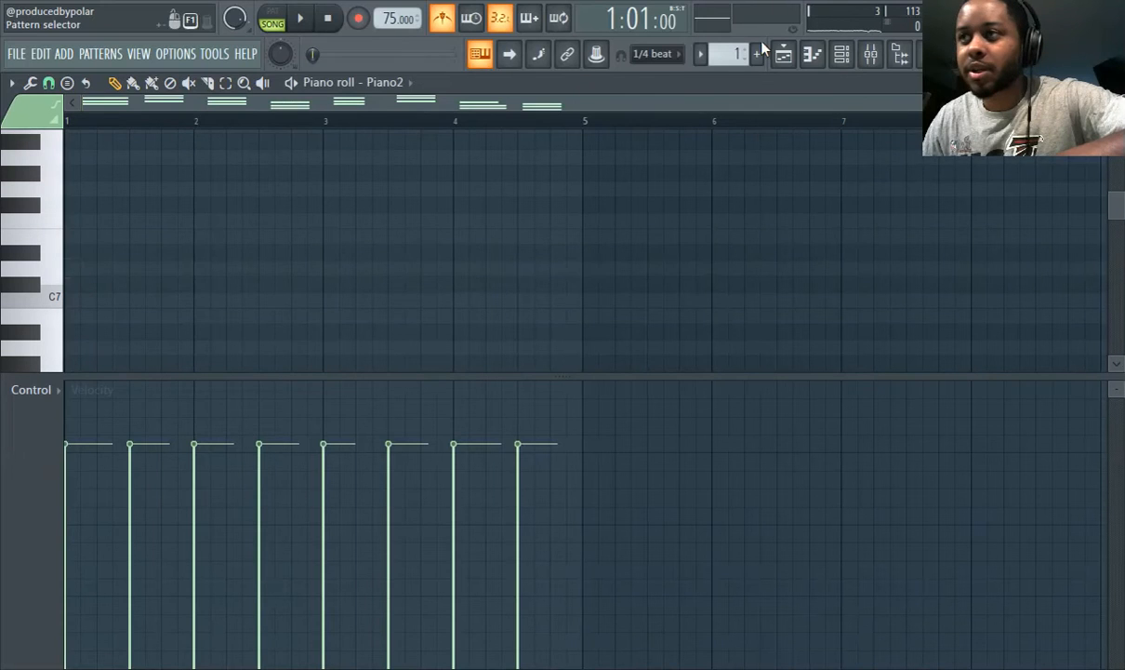
Copy the Piano2 notes into the Piano2 #2 channel and play the arrangement from bar 1.
left_click(837, 58)
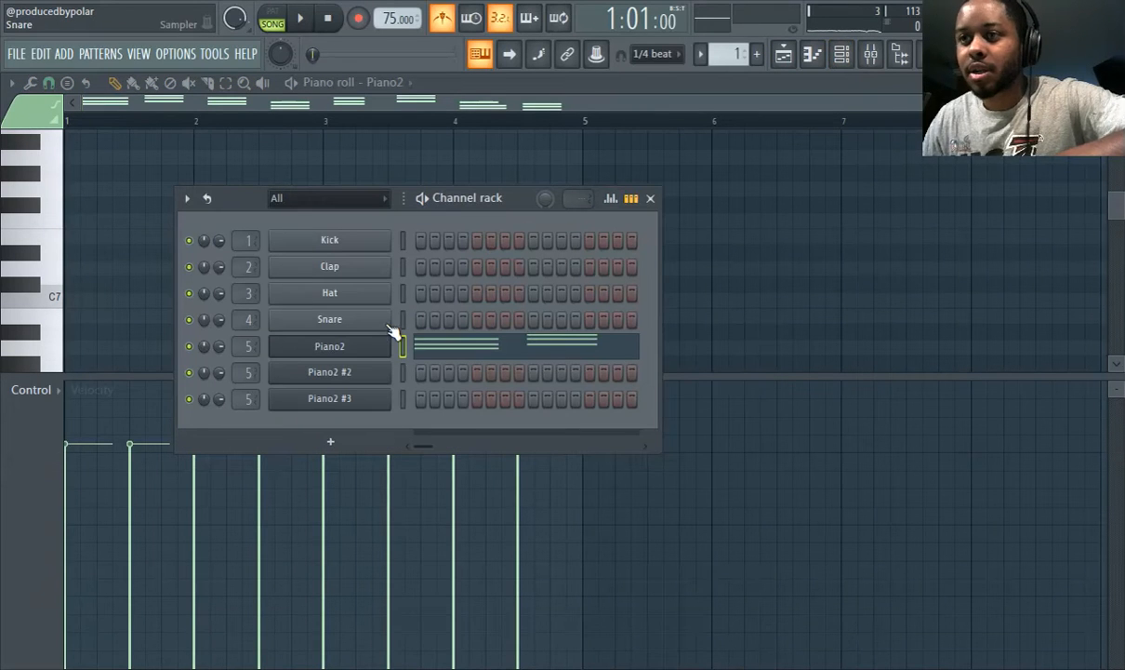
right_click(331, 344)
left_click(558, 362)
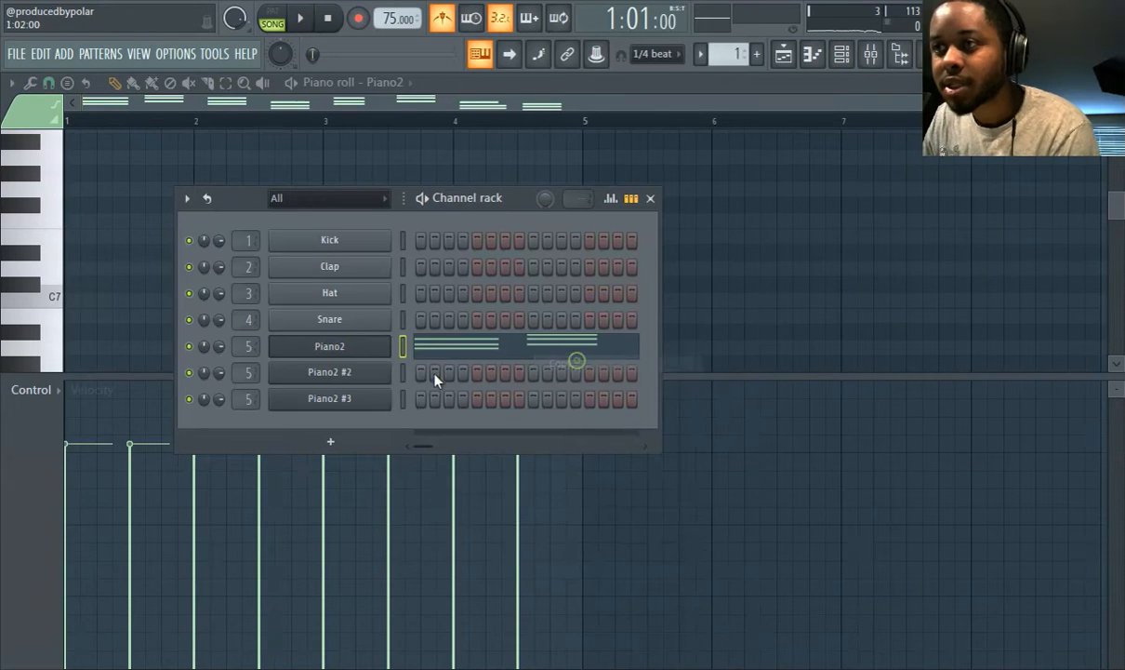
right_click(362, 375)
left_click(558, 406)
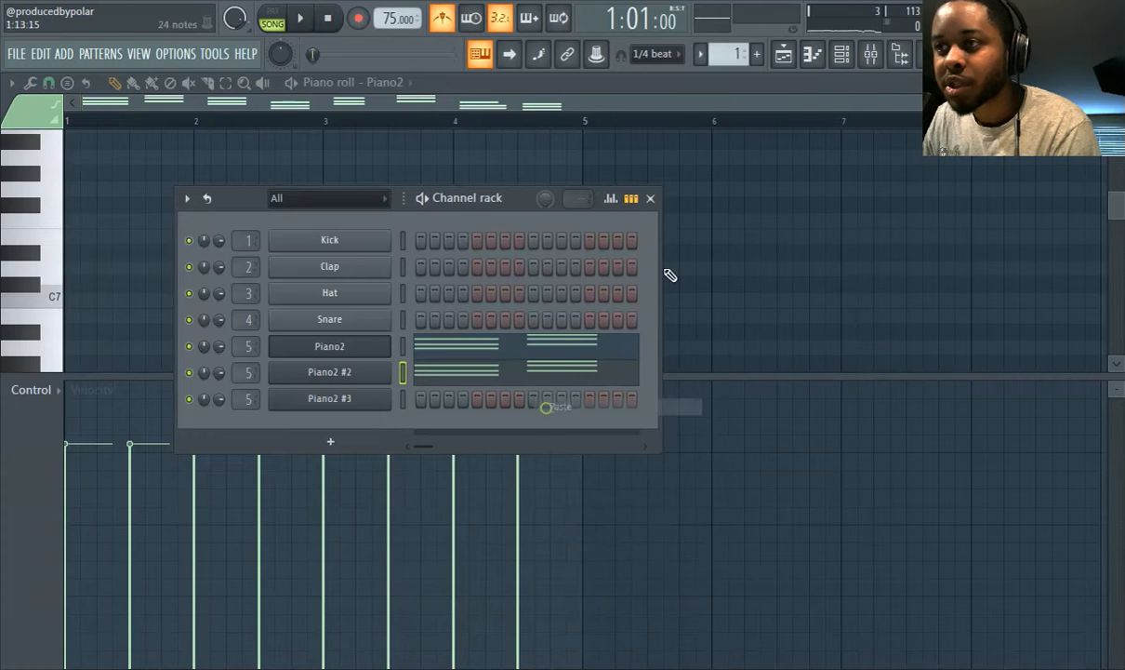
left_click(786, 55)
left_click(300, 19)
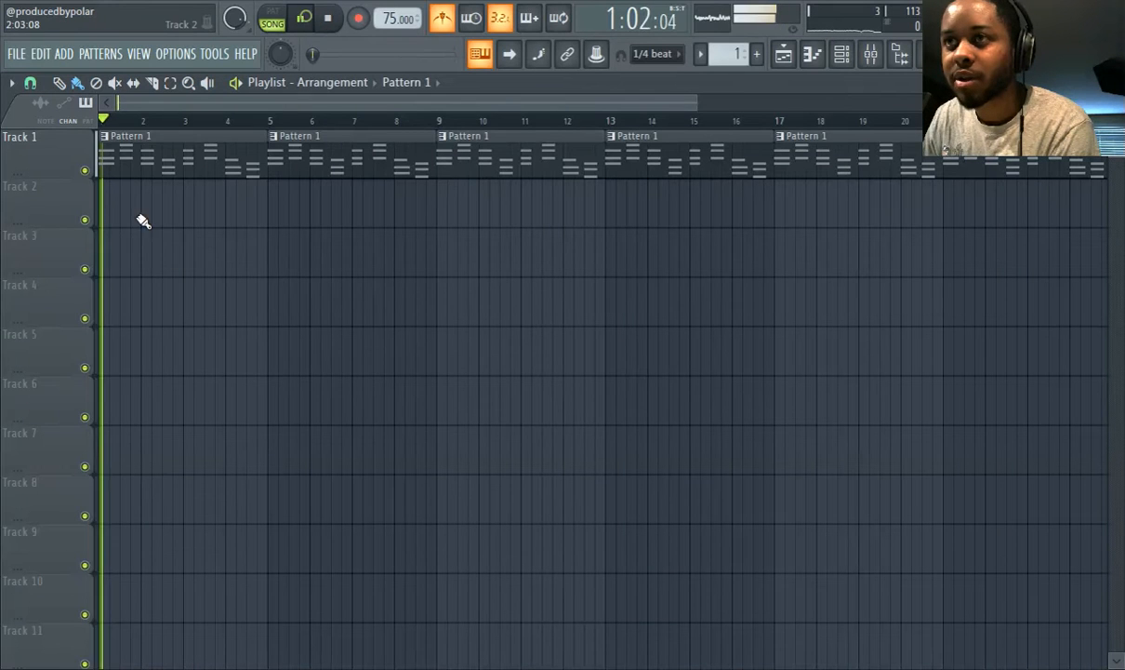
Open the SimSynth of the Piano2 #2 channel and load the BrassRaspy preset.
left_click(786, 53)
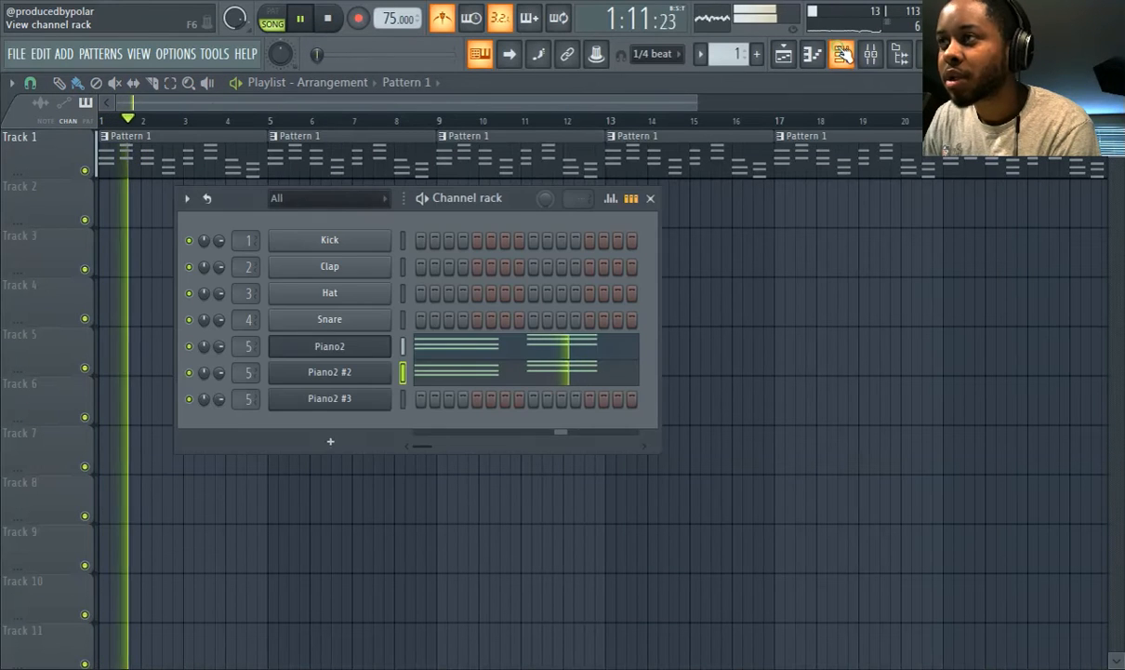
left_click(330, 377)
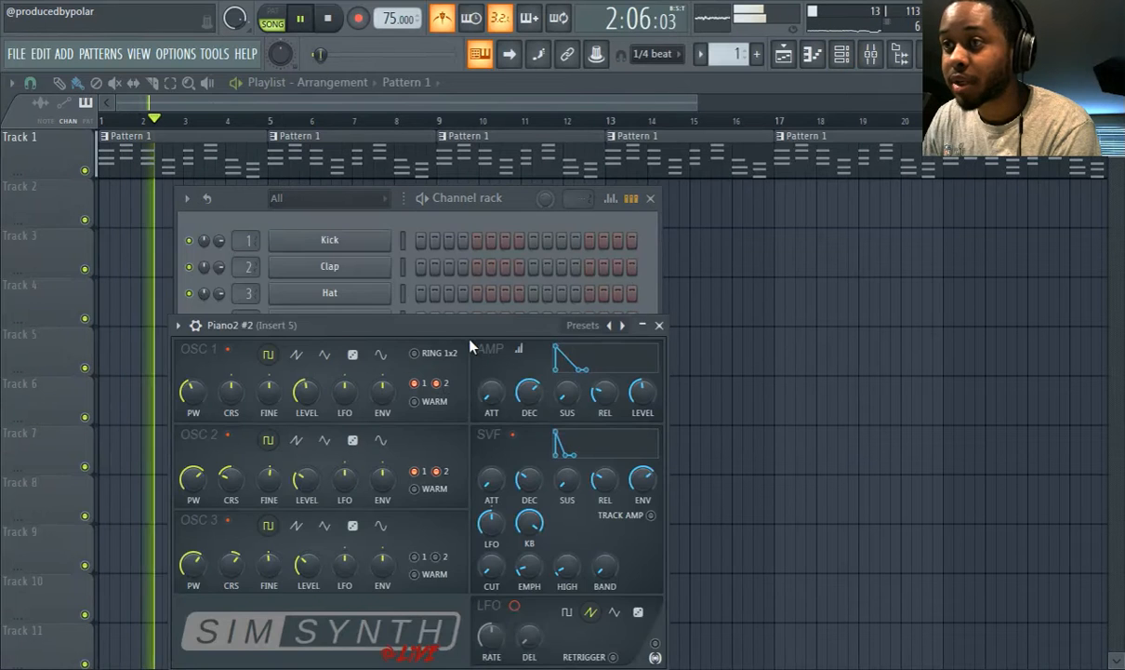
left_click_drag(447, 322, 461, 216)
left_click(202, 224)
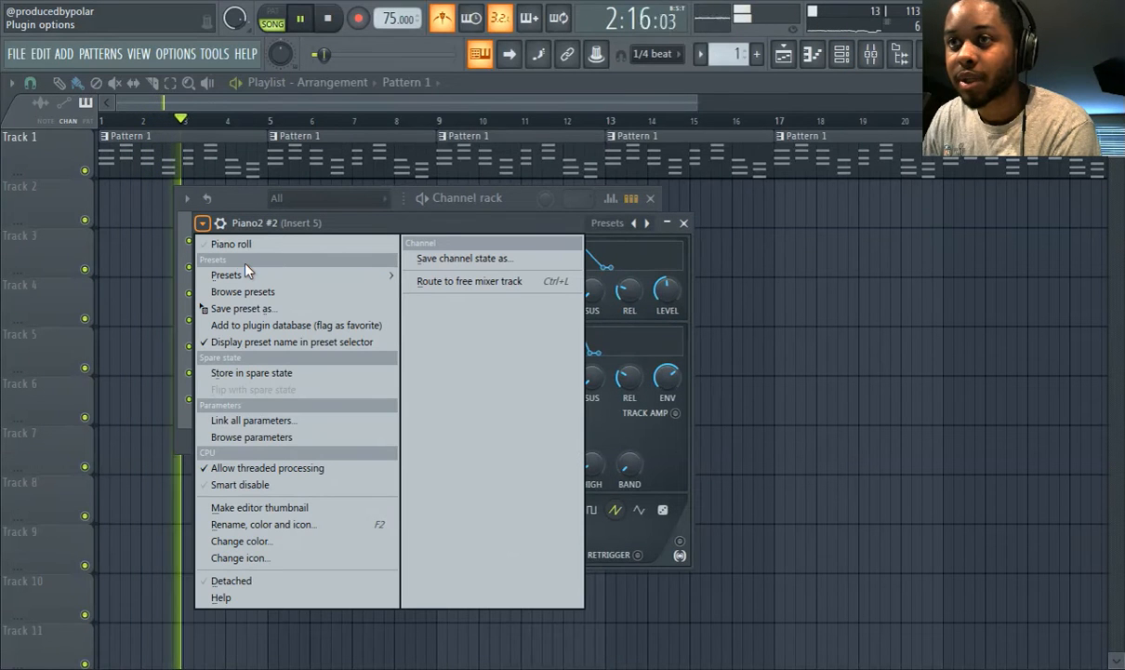
mouse_move(246, 275)
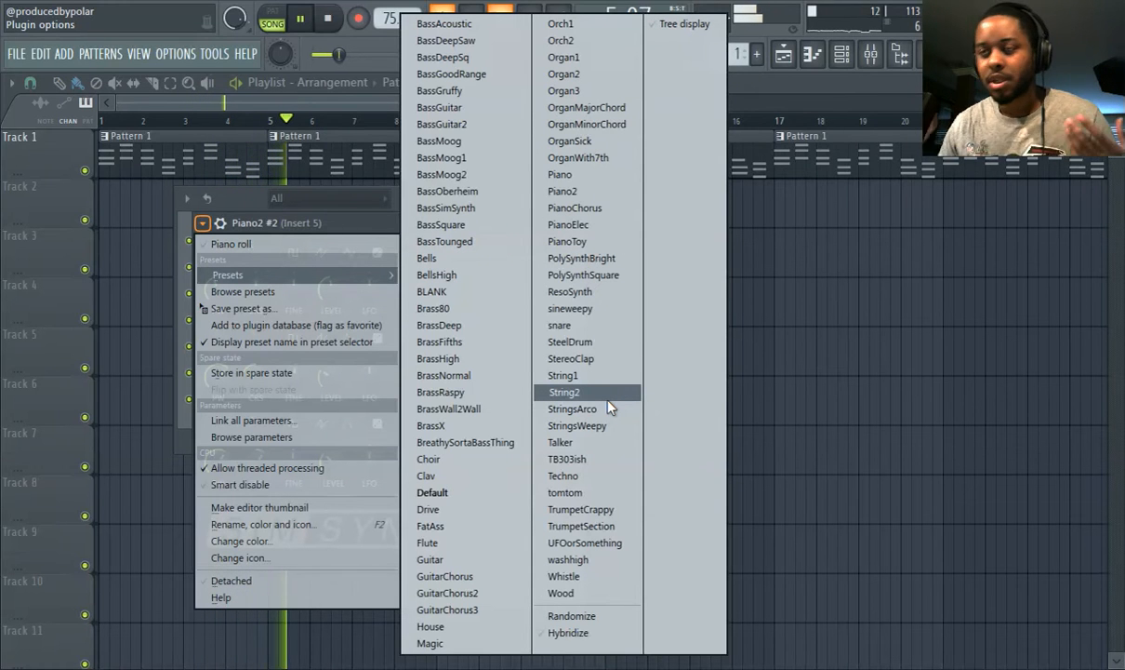
left_click(488, 391)
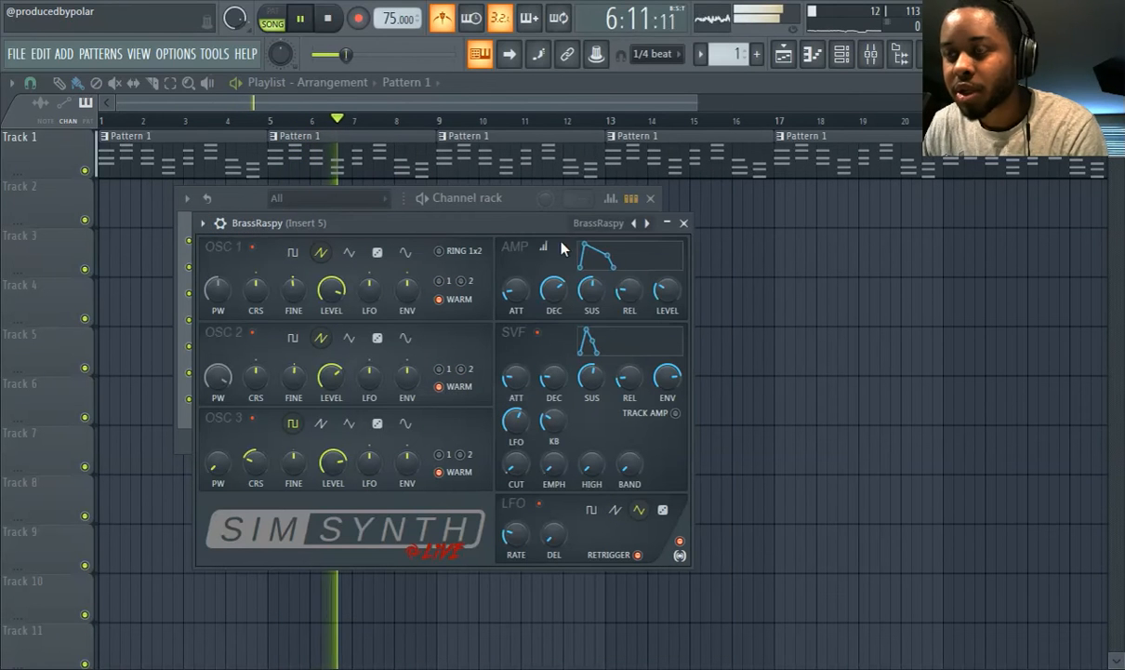
Audition the neighbouring brass presets during playback and settle on BrassFifths for the second synth.
left_click(648, 224)
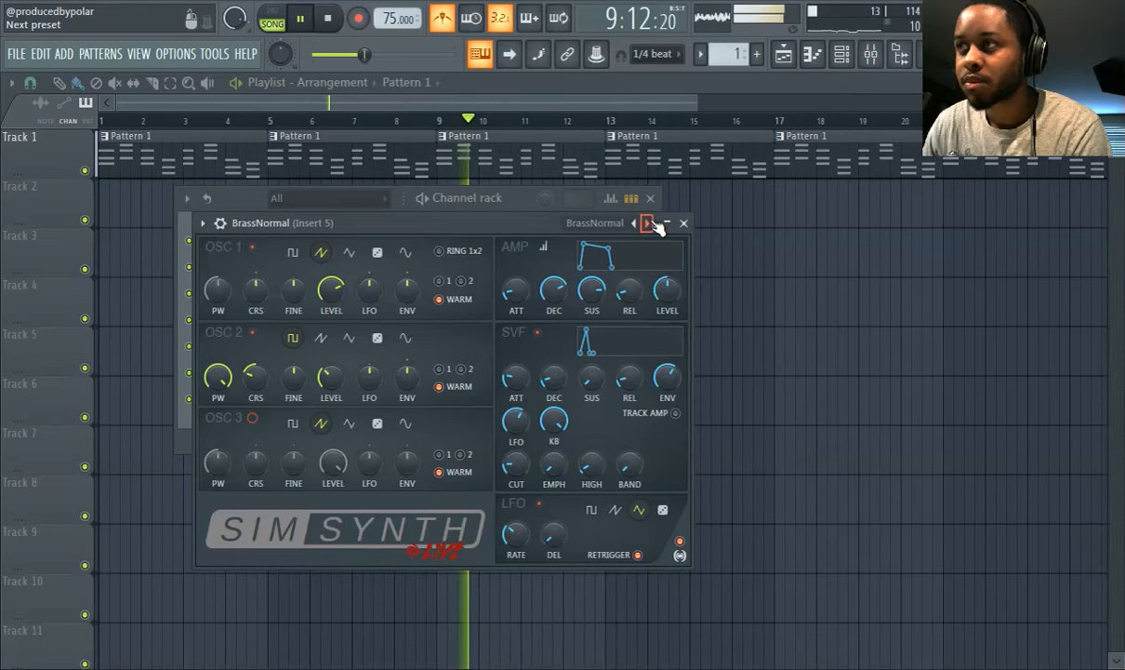
left_click(635, 224)
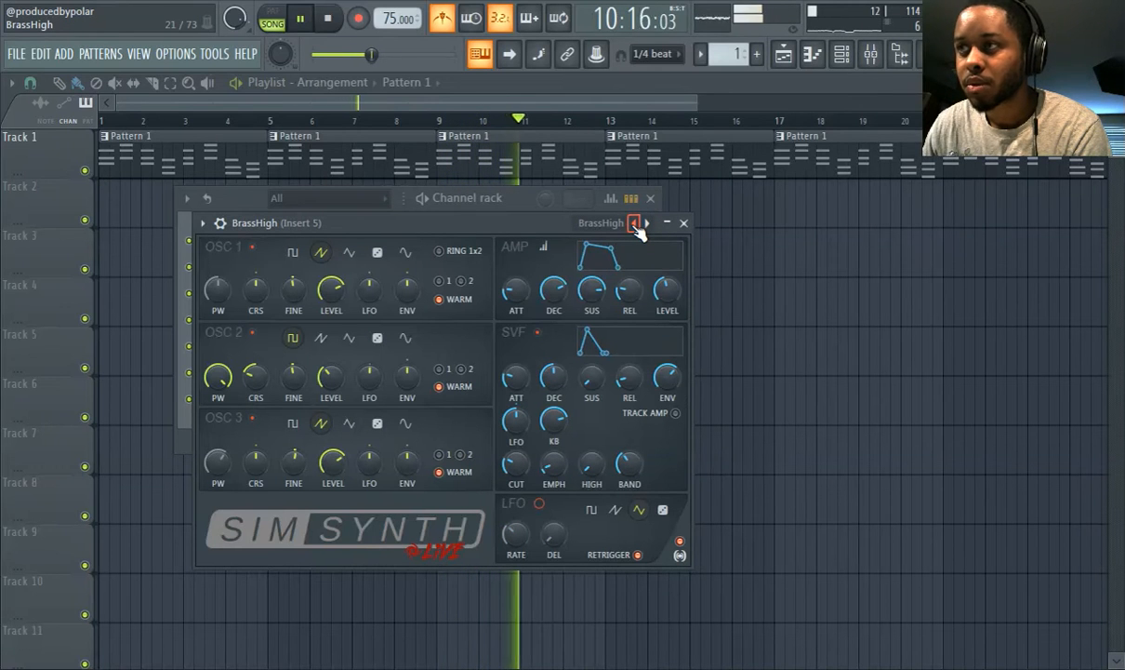
left_click(634, 223)
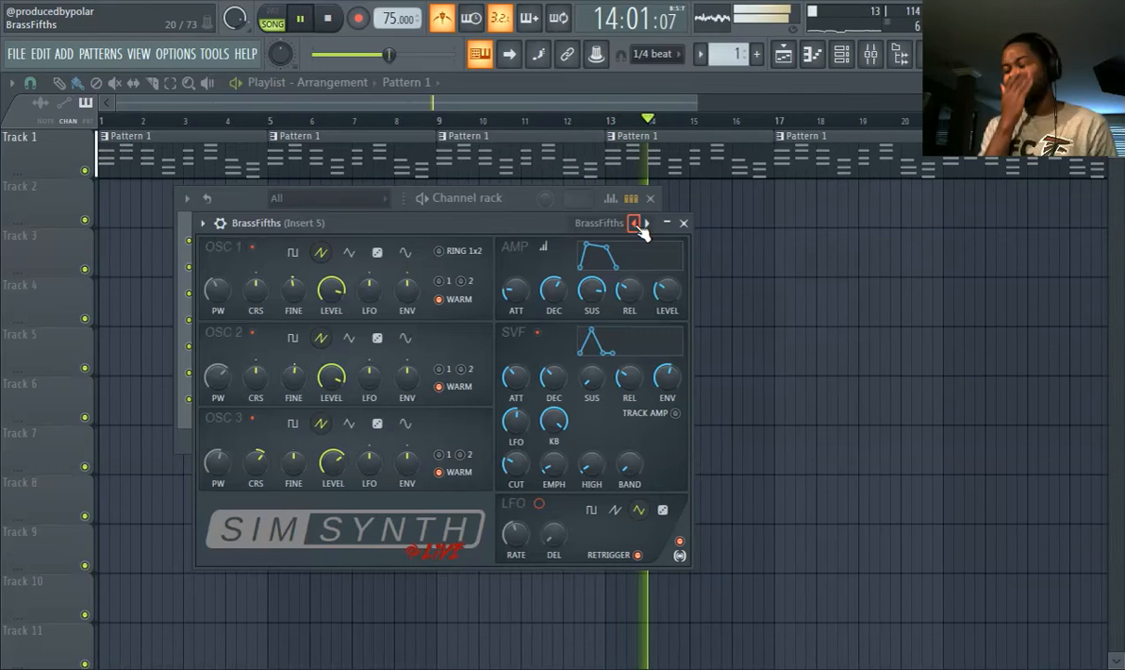
left_click(648, 224)
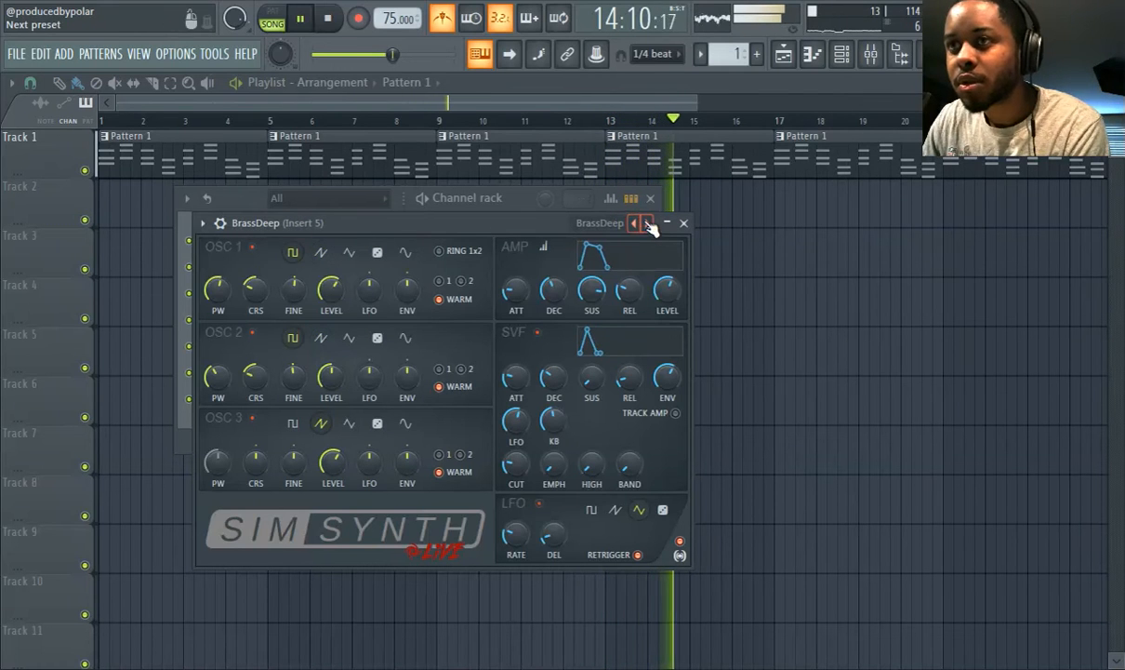
left_click(647, 224)
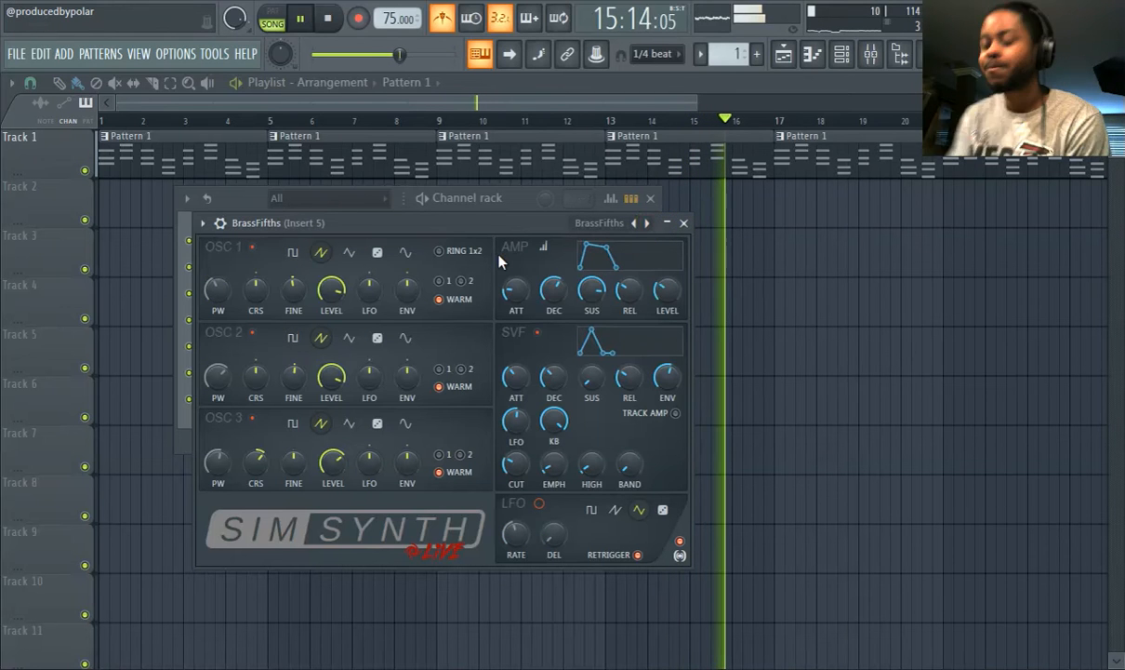
Set the BrassFifths channel volume to 47% and turn off the metronome.
left_click(244, 196)
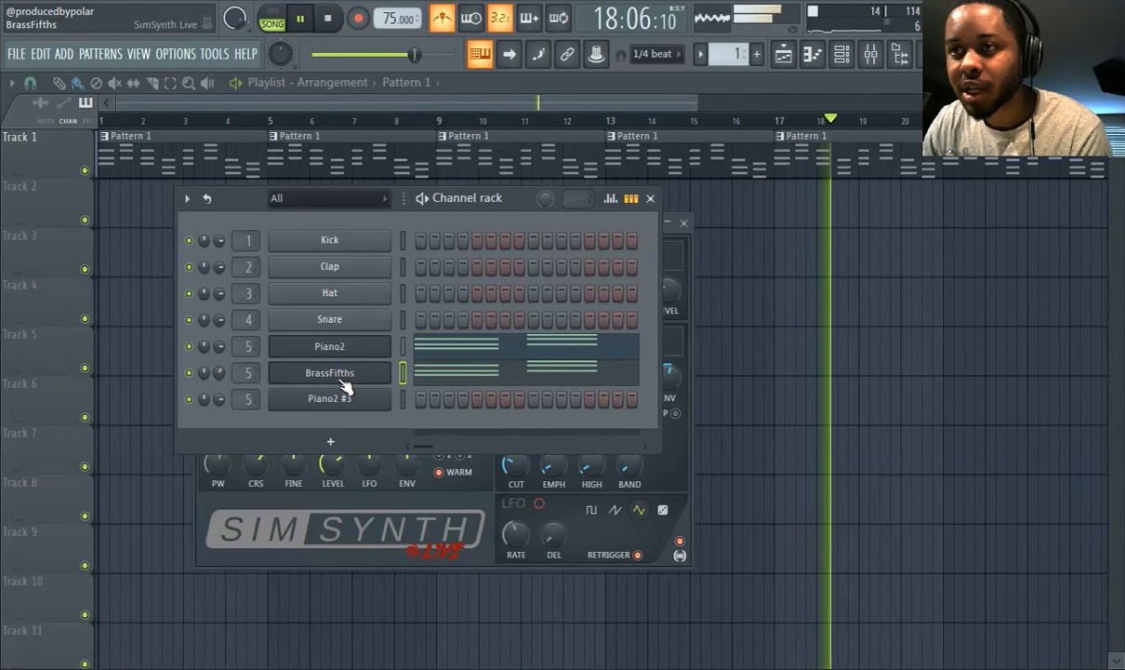
left_click_drag(222, 371, 223, 384)
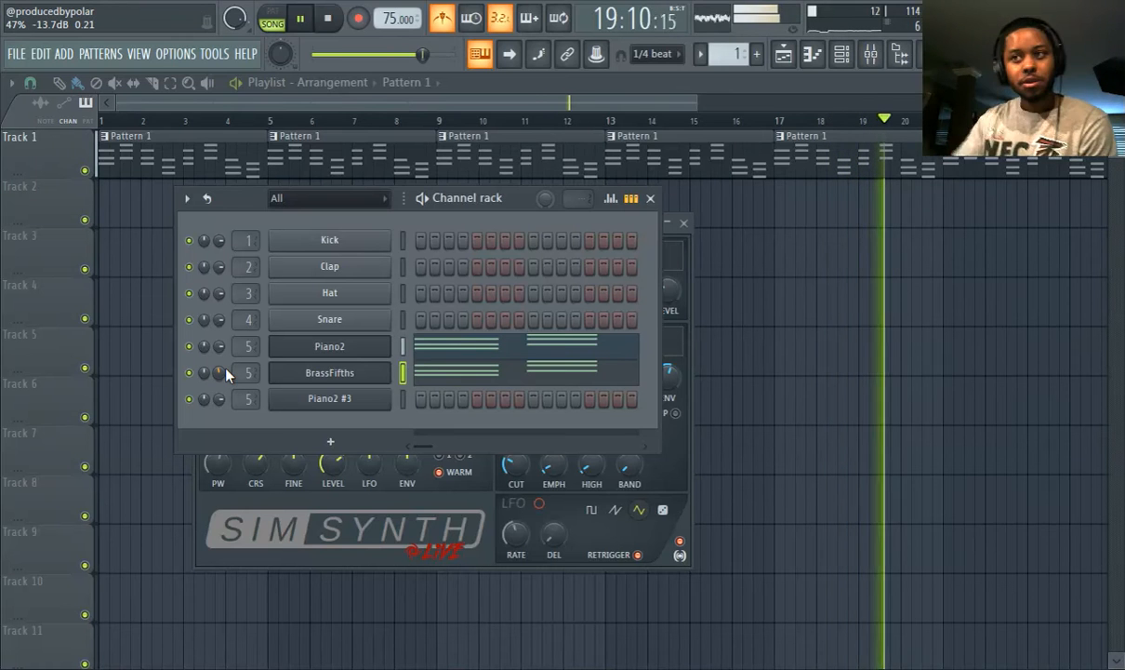
left_click(443, 26)
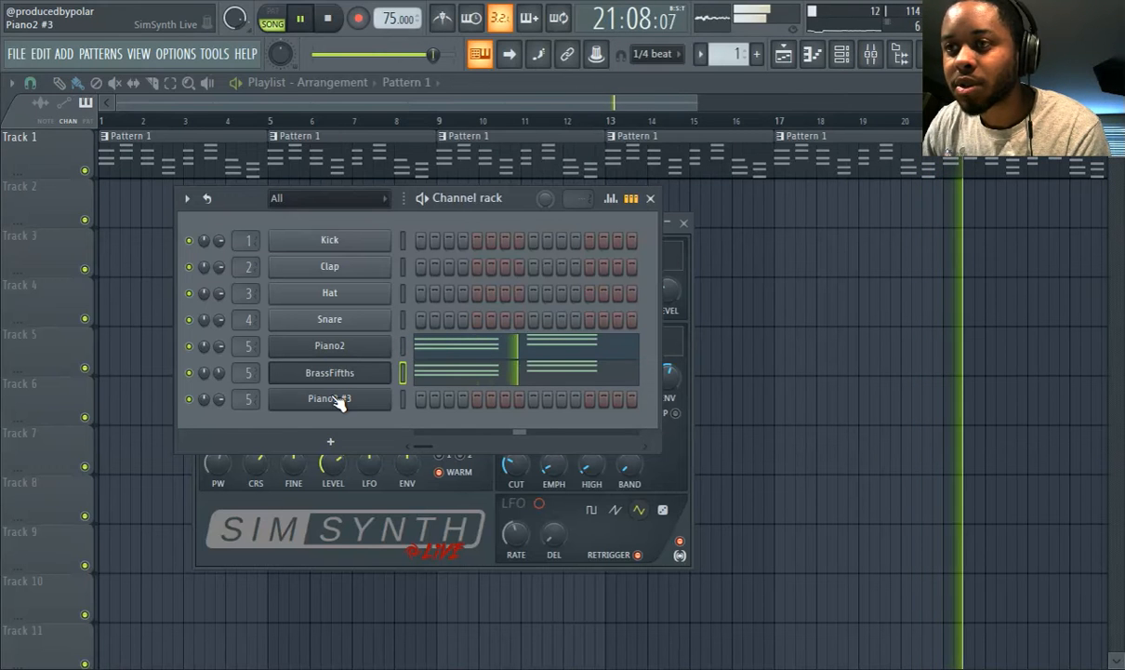
Create Pattern 2, open the Piano2 #3 synth as the active channel, and arm recording.
left_click(757, 54)
left_click(779, 75)
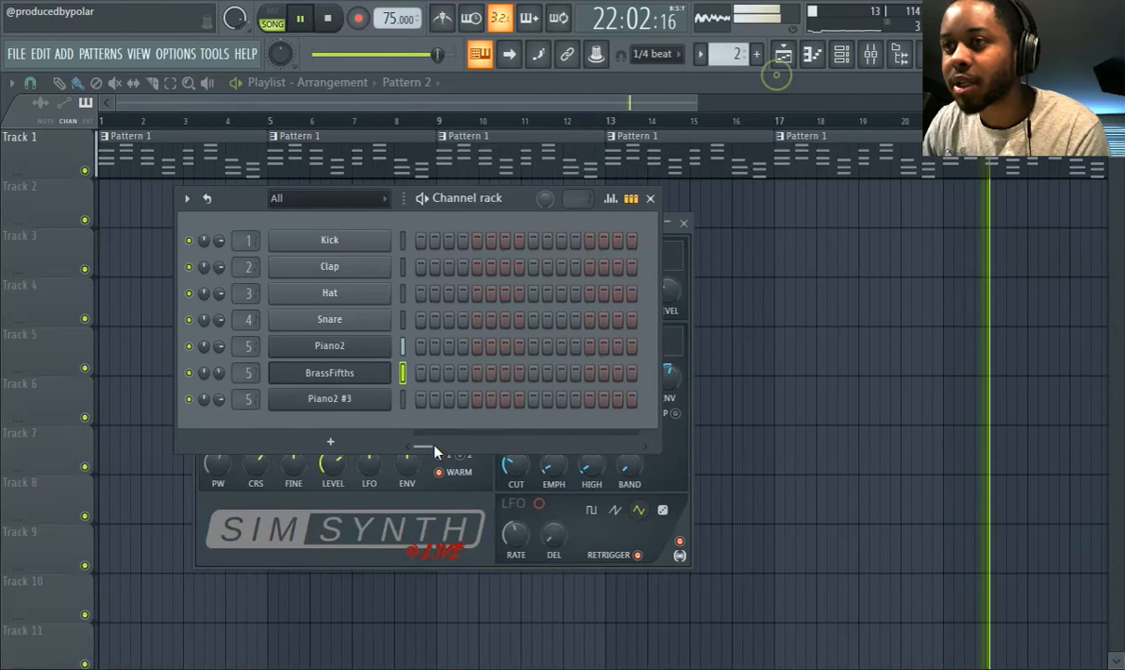
left_click(377, 399)
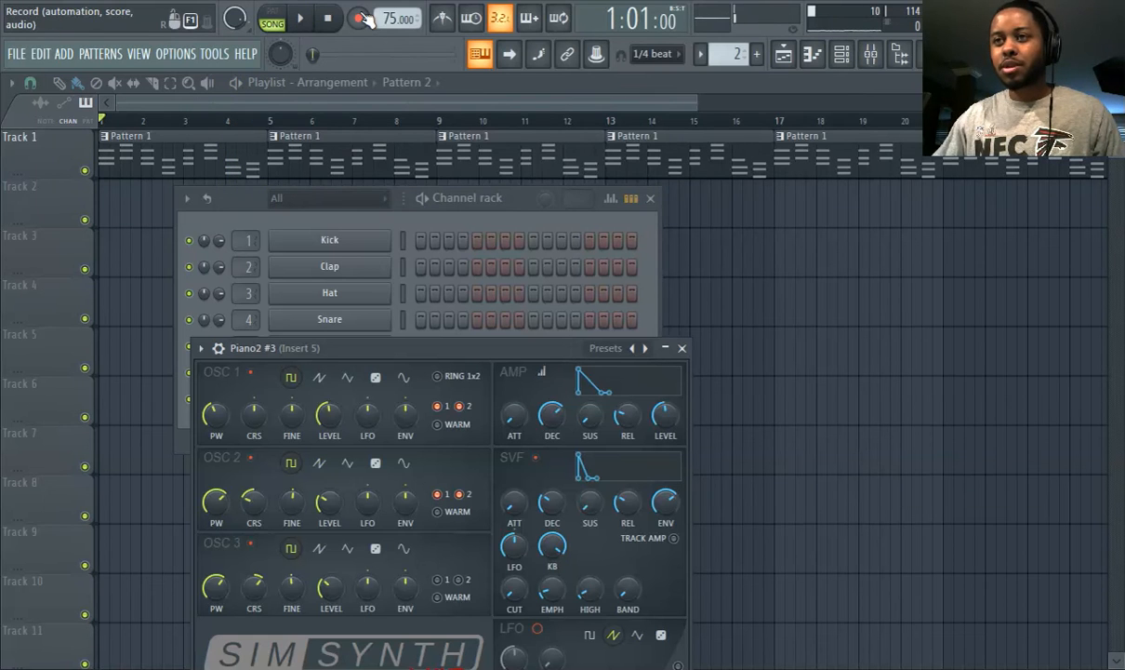
left_click_drag(389, 348, 789, 416)
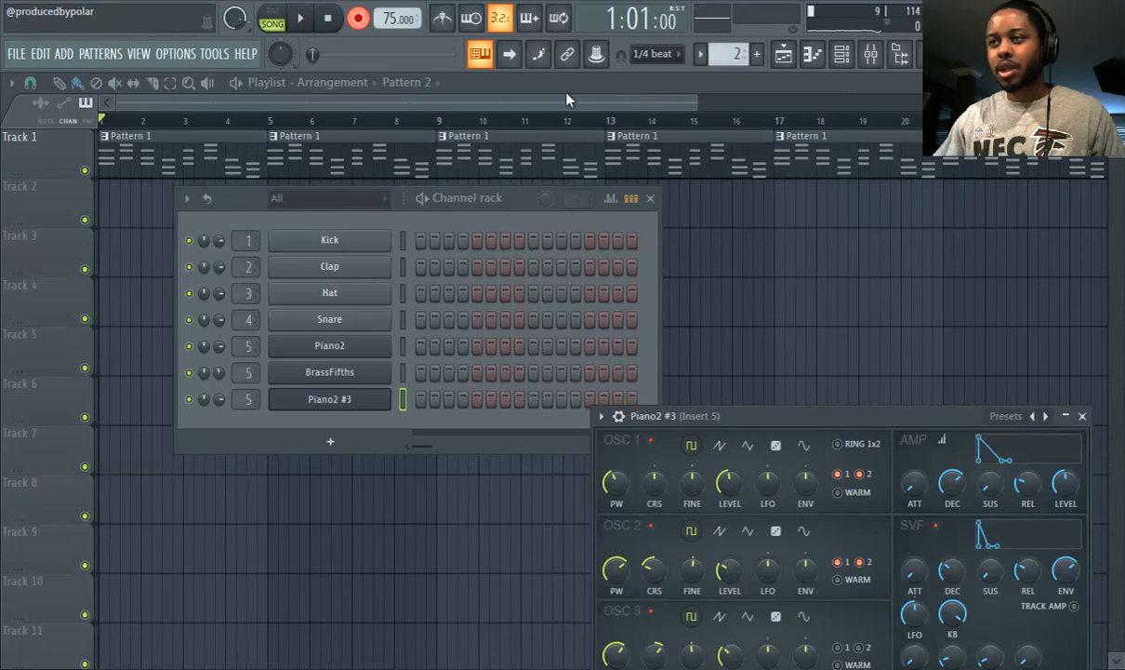
Place a Pattern 2 clip at bar 1 of Track 2 and record a Piano2 #3 melody over the chords into bar 9.
left_click(115, 209)
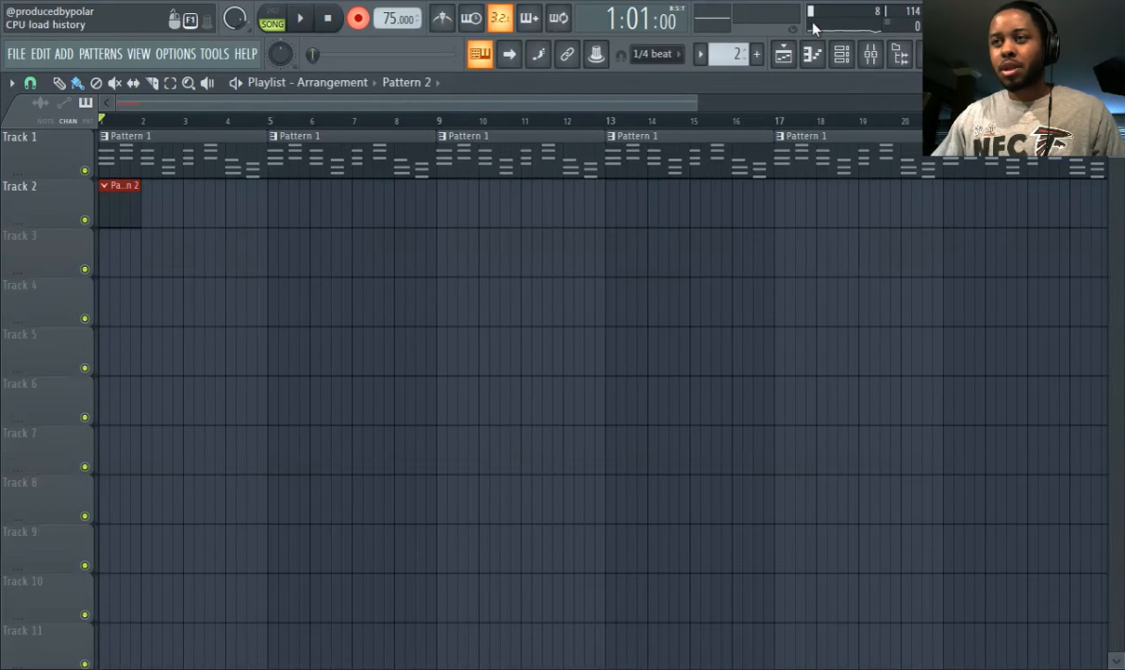
left_click(842, 53)
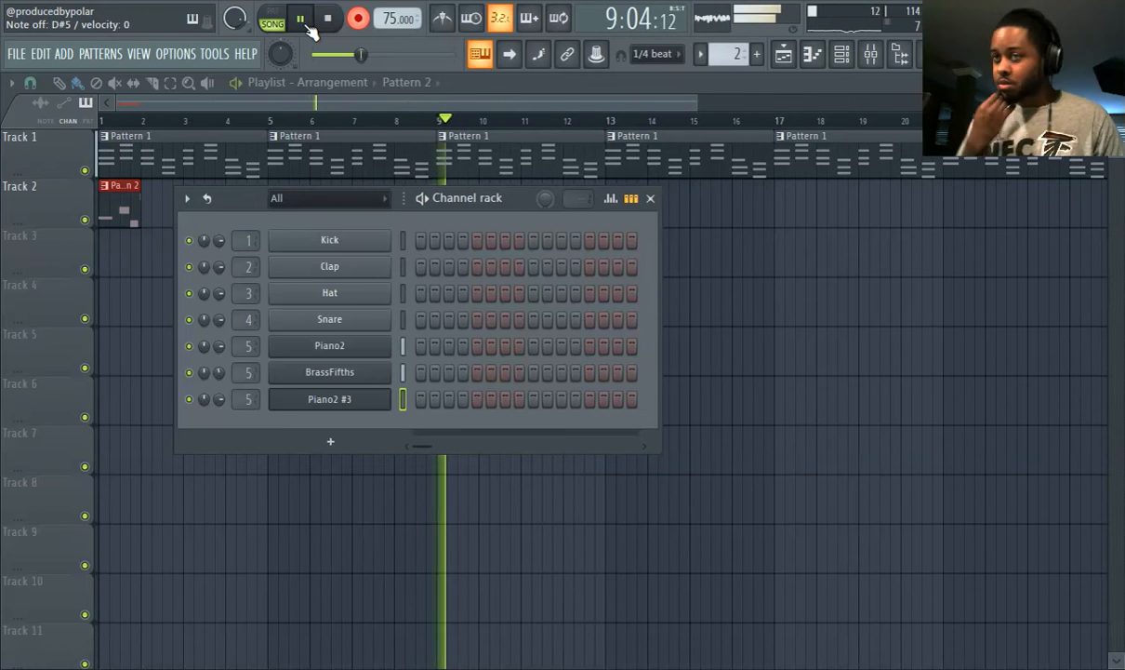
left_click(359, 18)
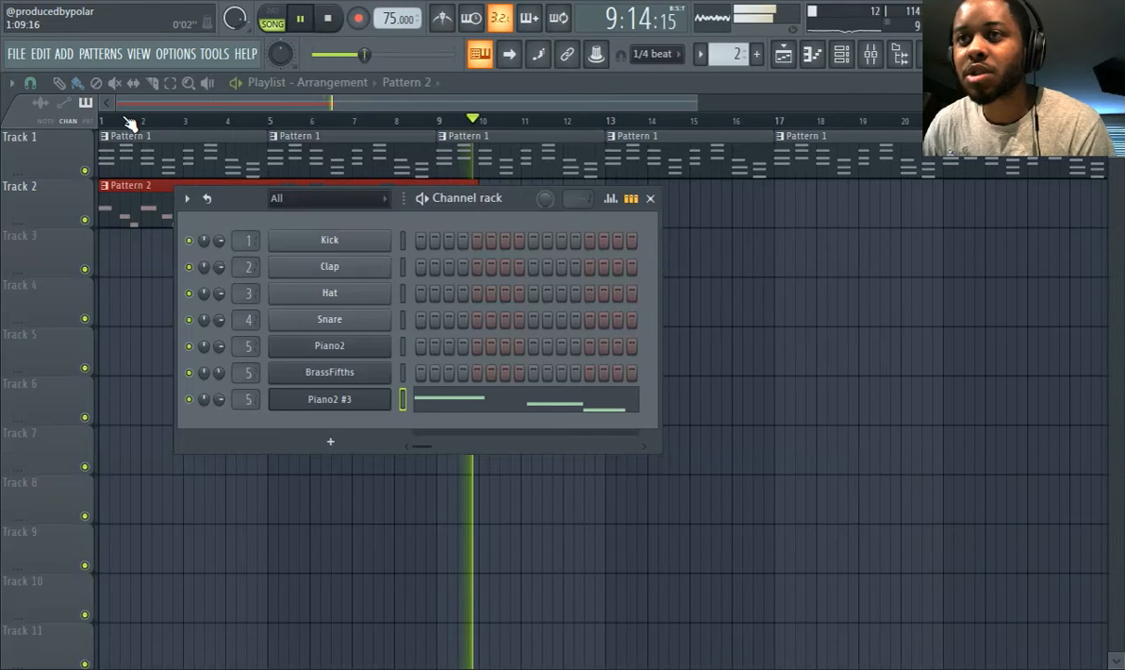
Trim the Pattern 2 clip to end at bar 9 and repeat it twice along Track 2 up to bar 25.
left_click(117, 120)
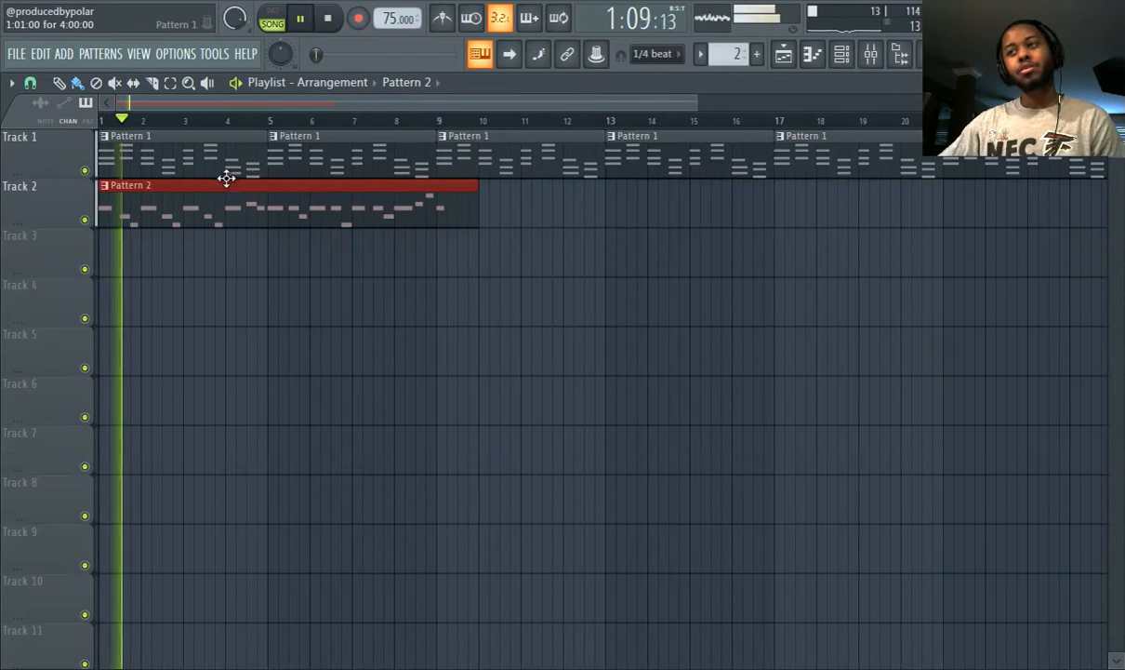
left_click_drag(467, 229, 440, 238)
key("ctrl+b")
key("ctrl+b")
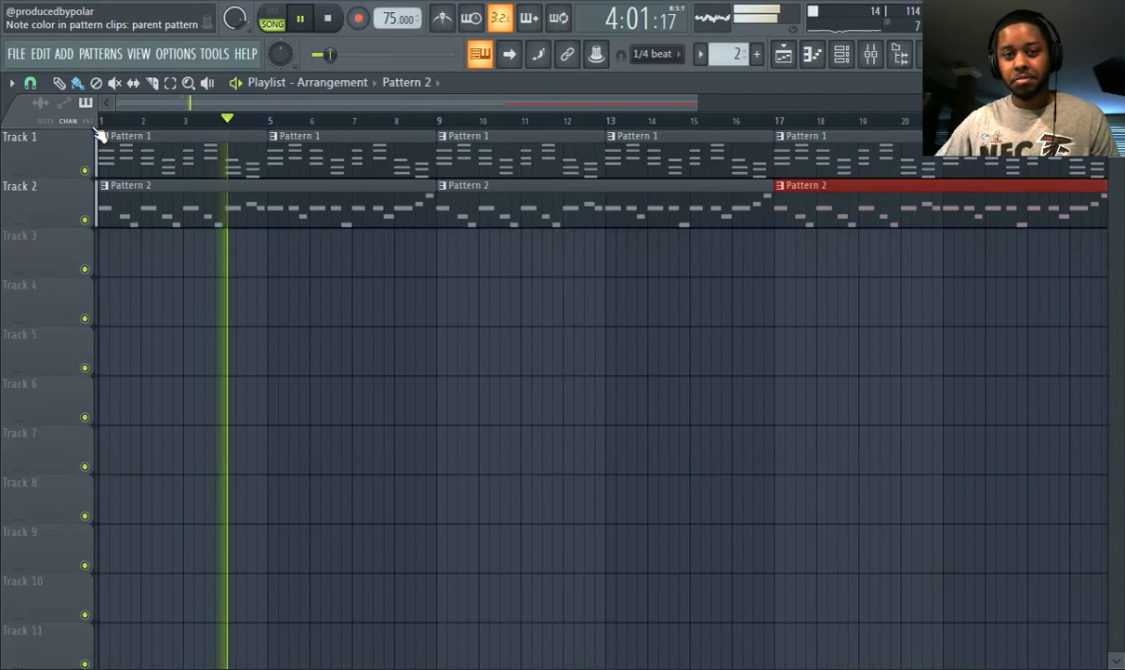
left_click(301, 19)
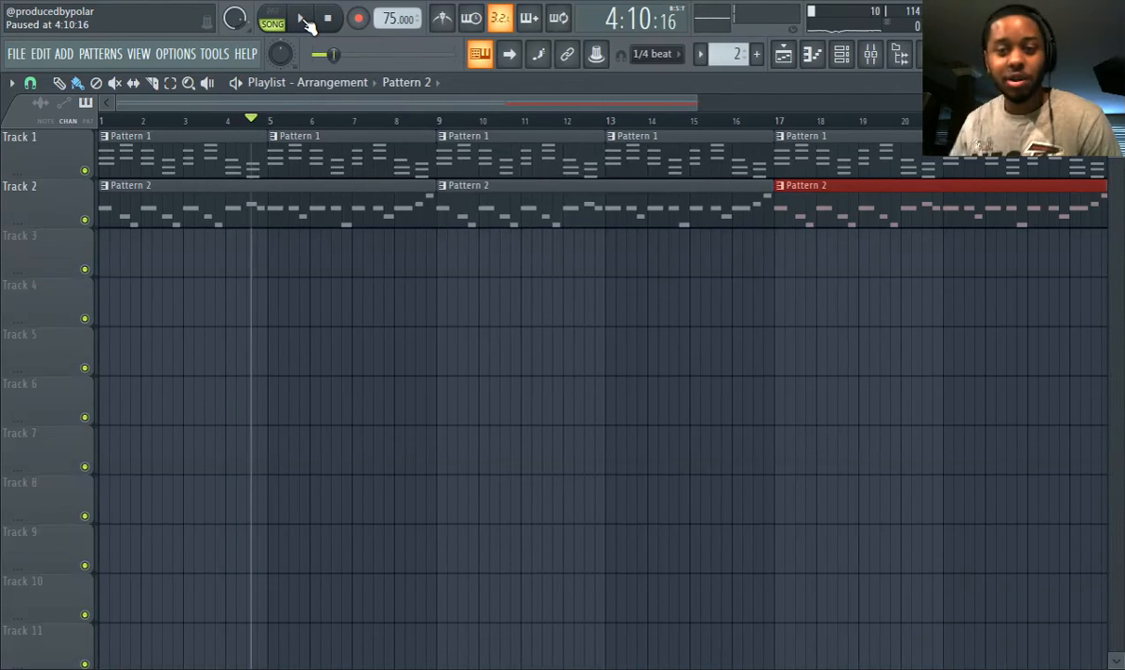
left_click_drag(334, 56, 310, 57)
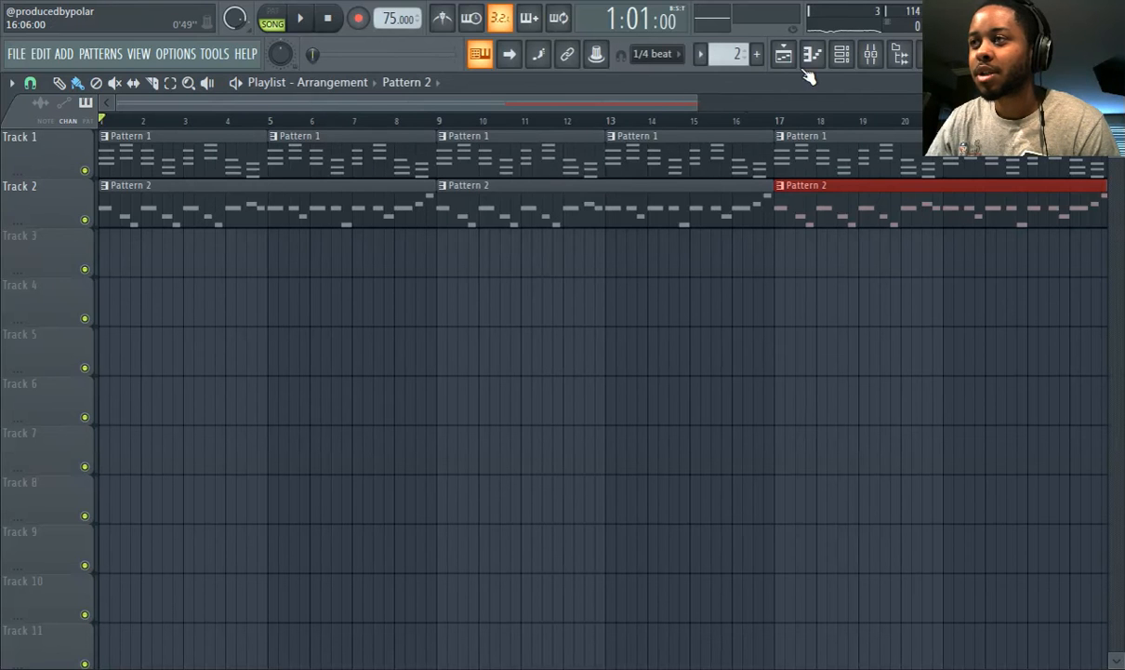
Set the Insert 5 mixer track's audio input to In 1 and record its audio onto Track 3 from bar 1 to bar 9.
left_click(870, 56)
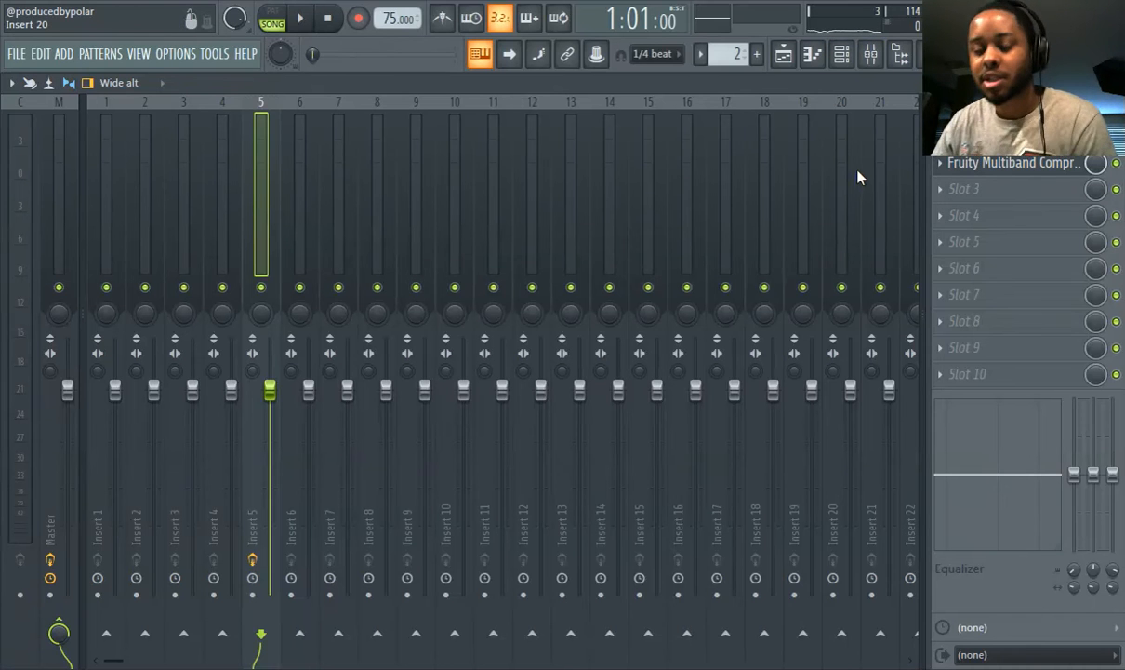
left_click(649, 163)
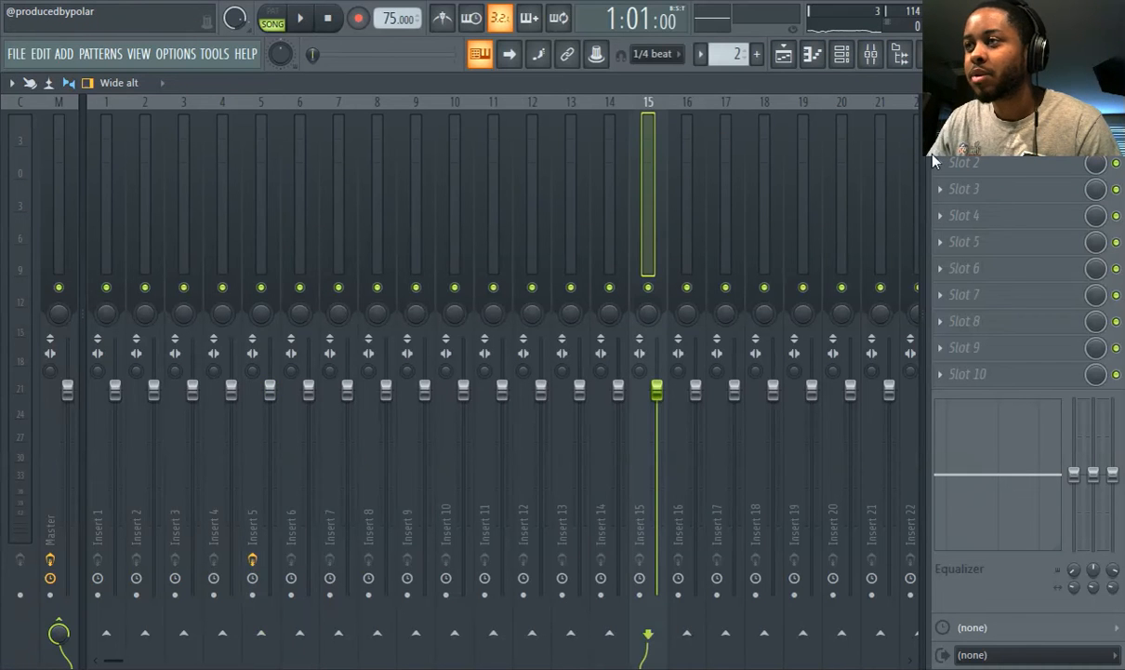
left_click(277, 171)
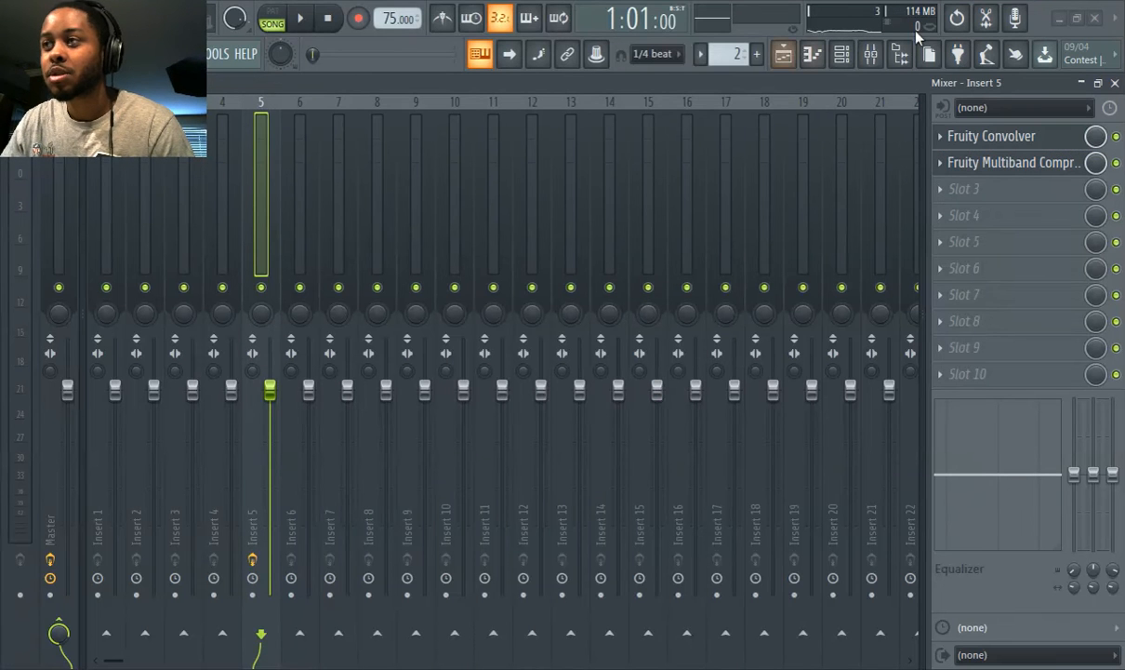
left_click(1003, 108)
left_click(996, 176)
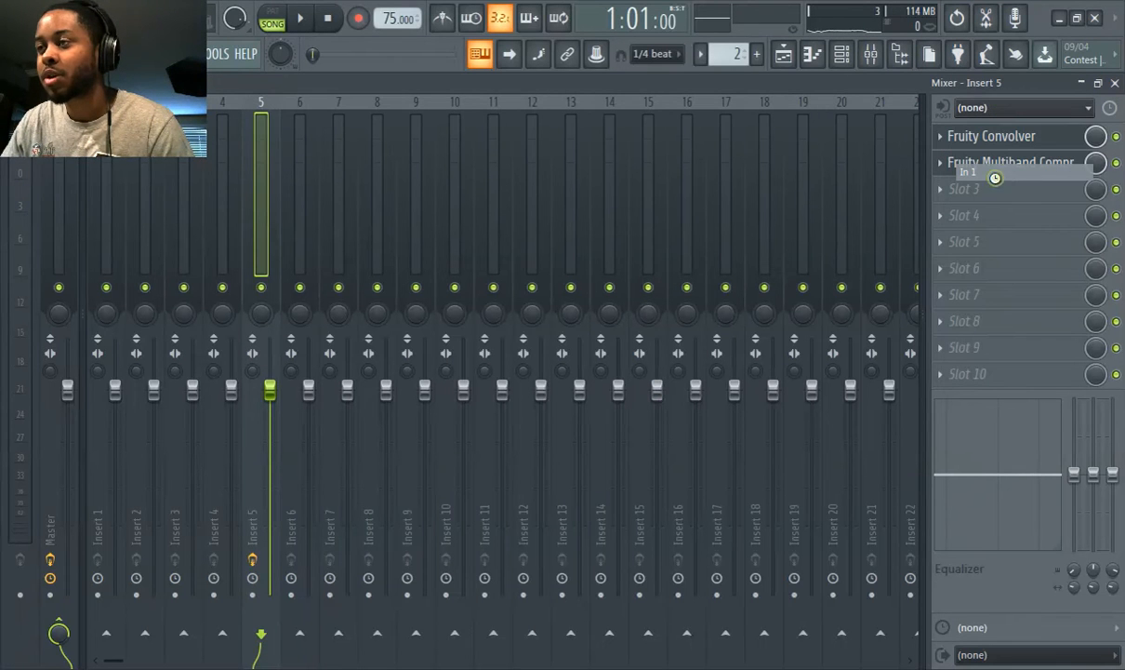
left_click(784, 53)
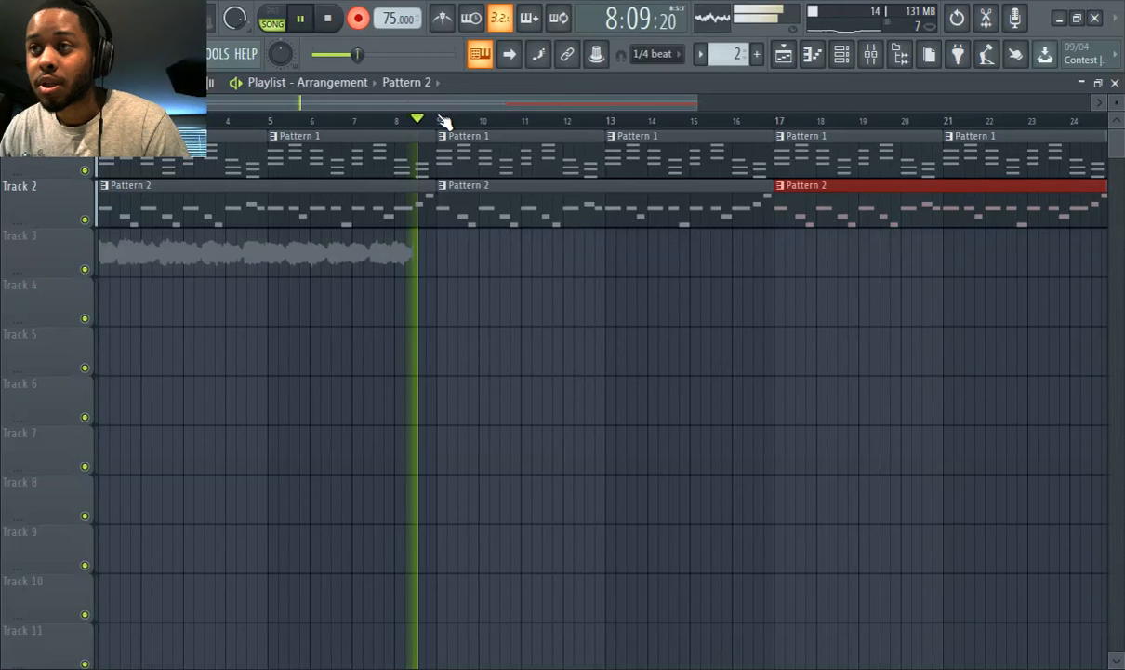
left_click(357, 18)
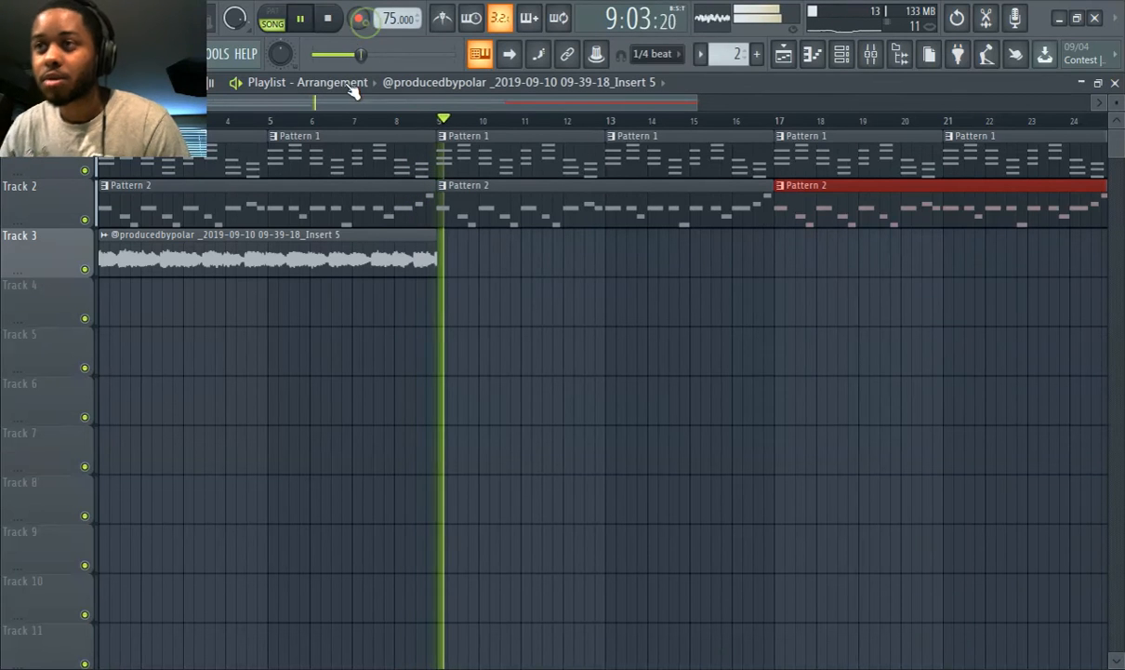
Change the audio input assigned to the Insert 5 mixer track and return to the playlist arrangement.
left_click(870, 53)
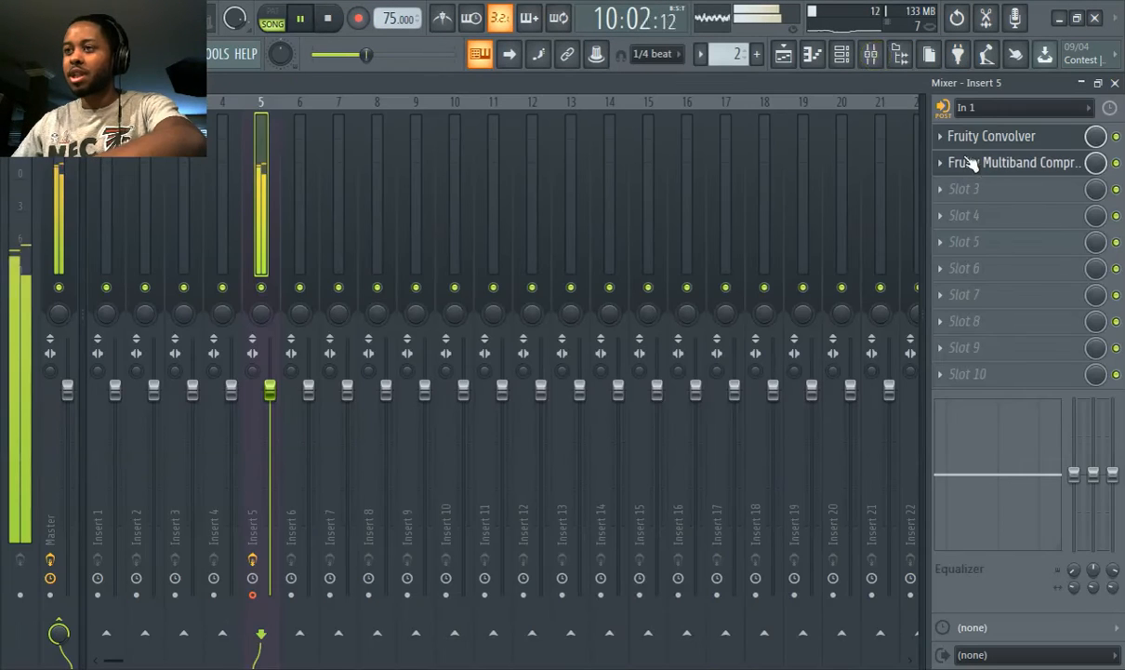
left_click(989, 109)
left_click(976, 211)
left_click(784, 53)
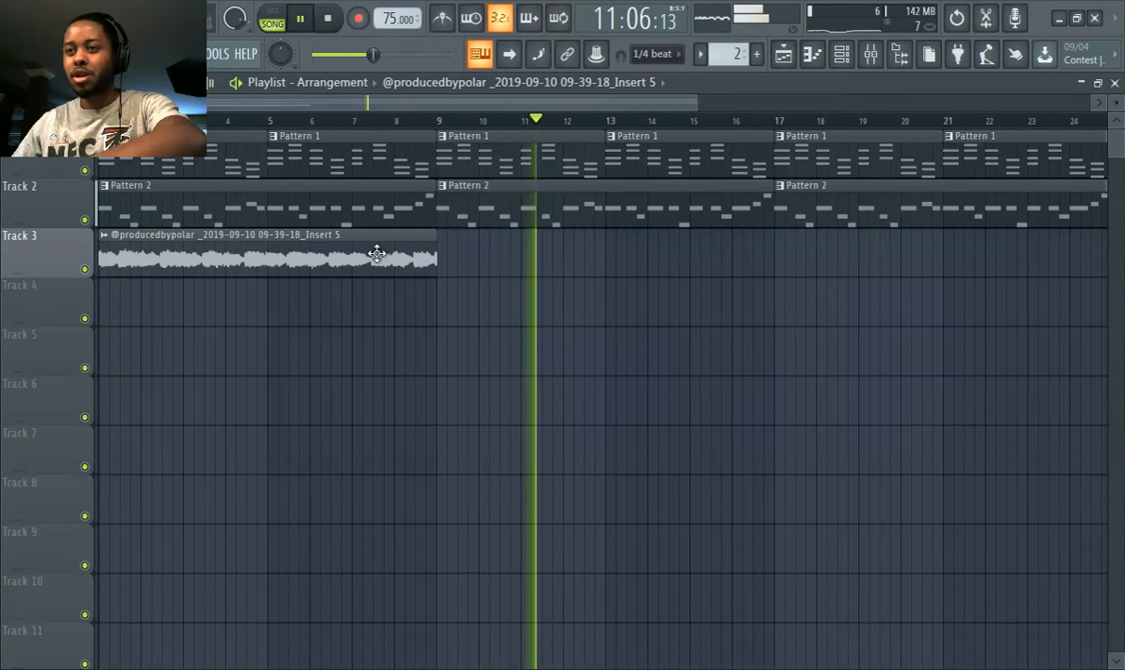
Repeat the recorded Insert 5 audio clip twice along Track 3 so it fills the arrangement up to bar 25.
left_click_drag(472, 264, 415, 261)
key("ctrl+b")
key("ctrl+b")
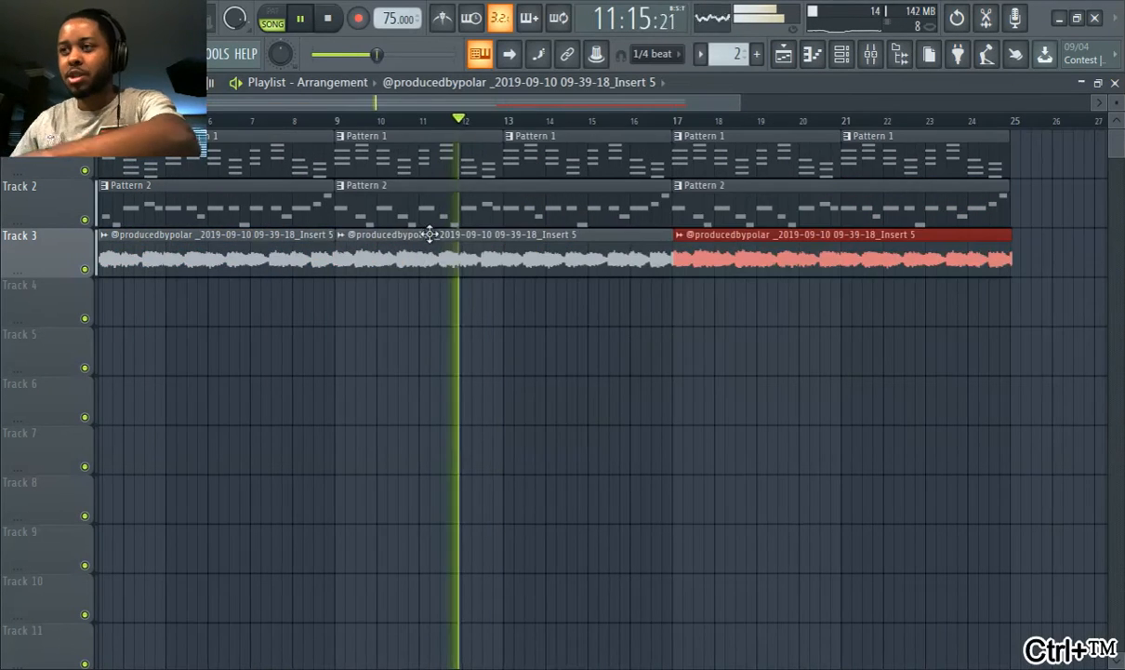
left_click_drag(448, 103, 389, 102)
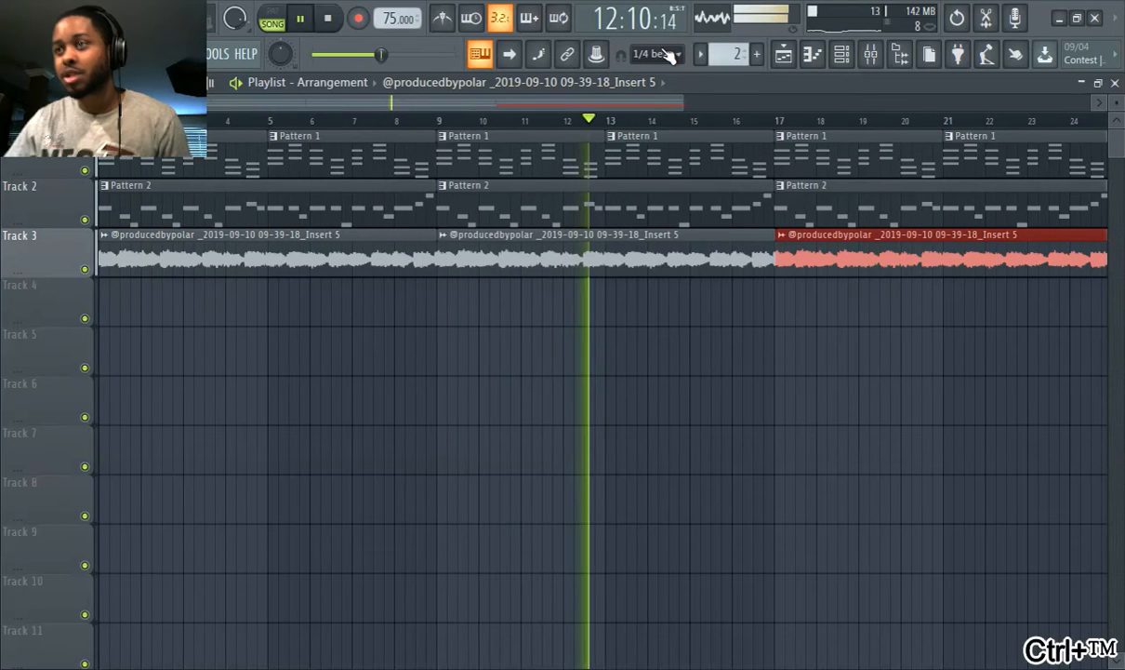
Create Pattern 3, place its clip on Track 4 from bar 1 to bar 5, and return the paused song to the start.
left_click(756, 54)
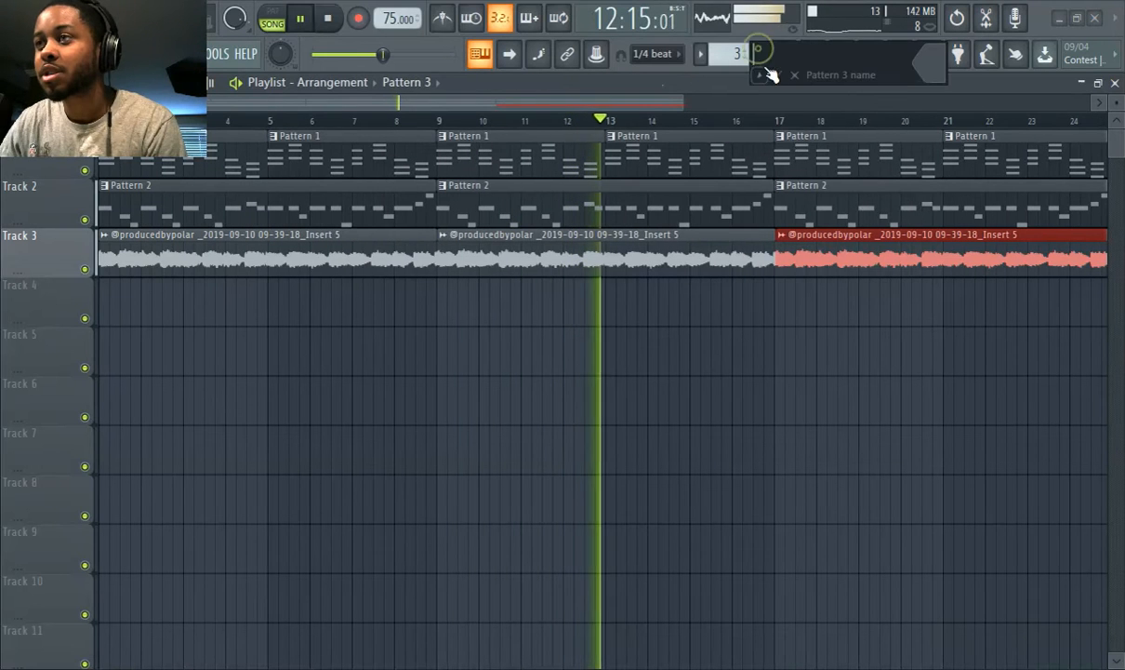
left_click(128, 301)
left_click_drag(137, 317, 268, 283)
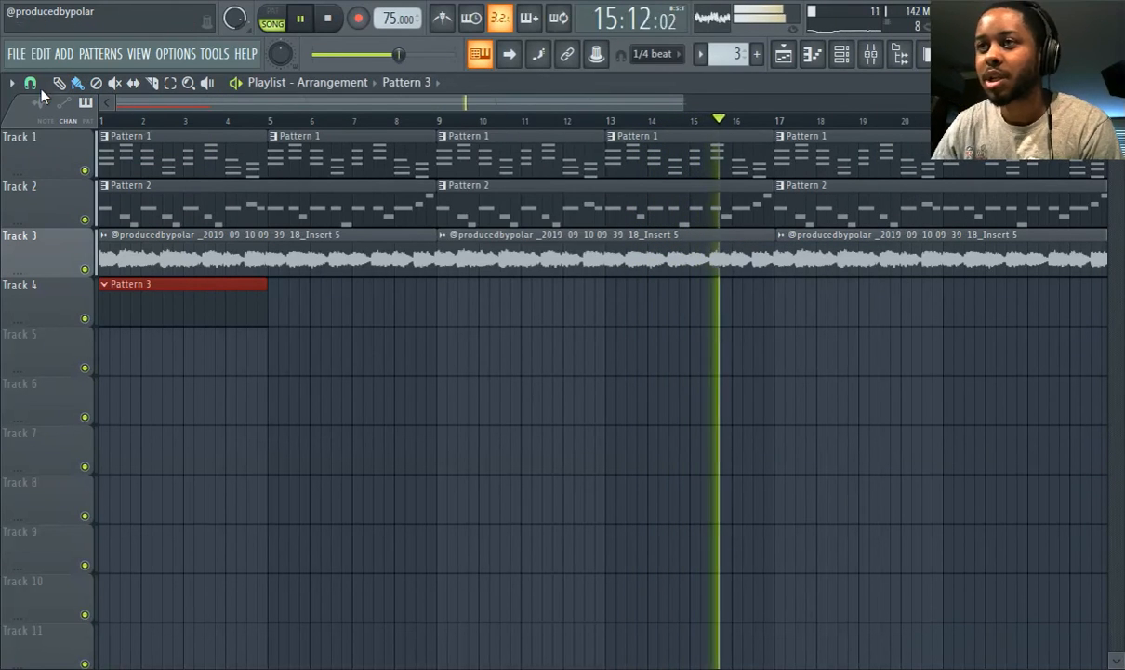
left_click(300, 18)
left_click_drag(390, 55, 314, 58)
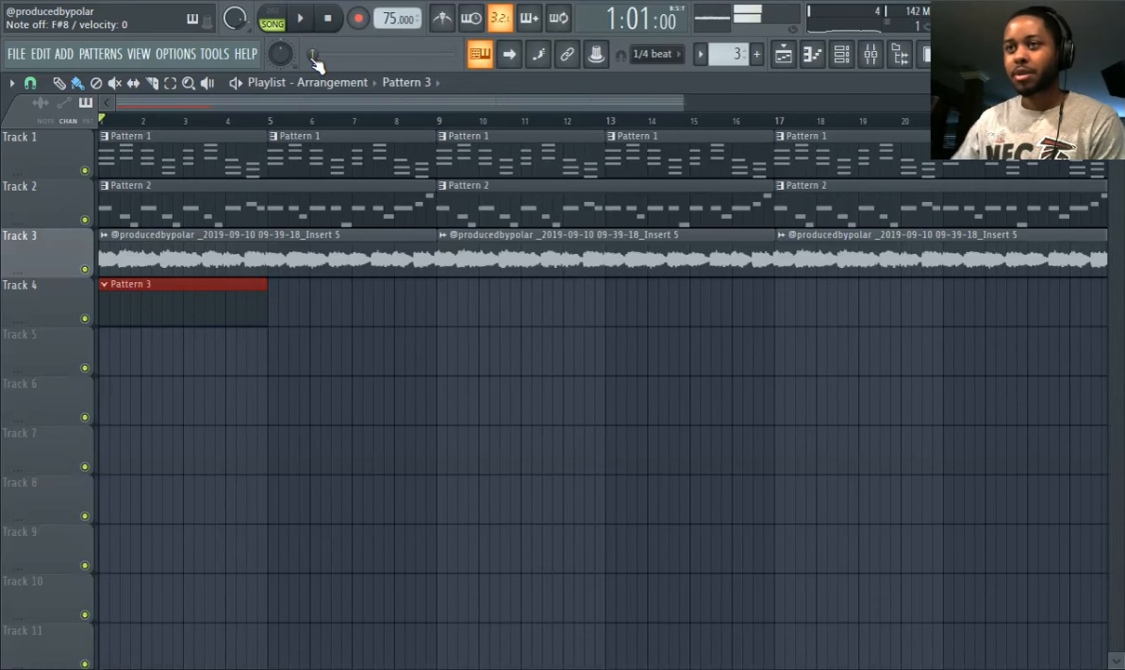
Clone the Piano2 #3 channel and record a new melody with the clone into Pattern 3.
left_click(844, 56)
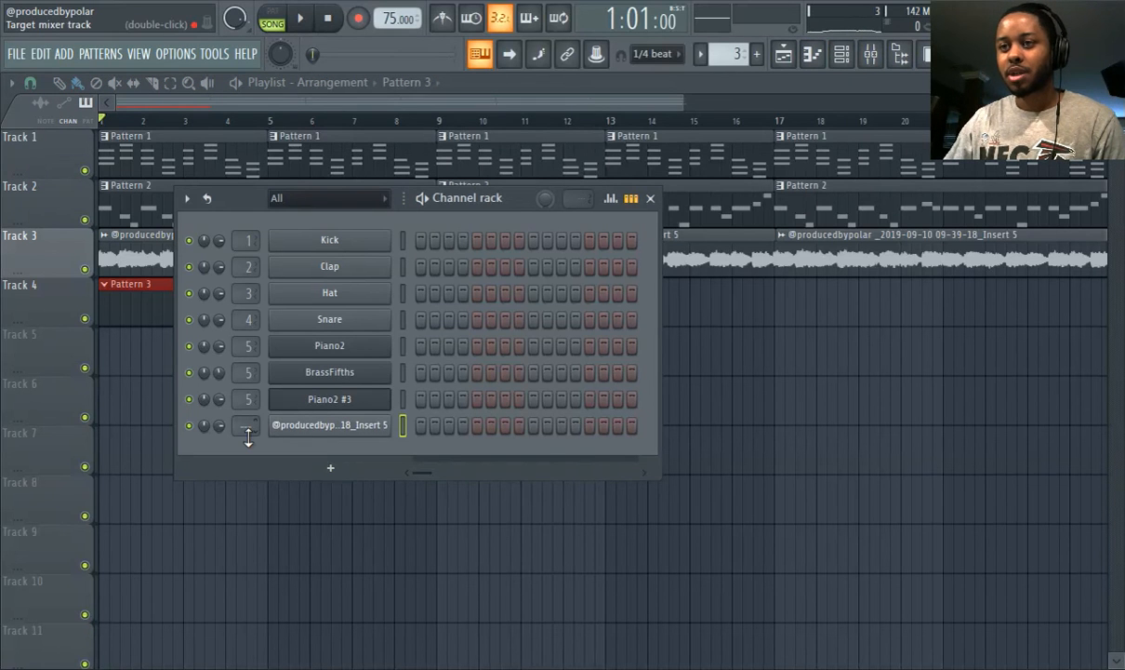
left_click(310, 400)
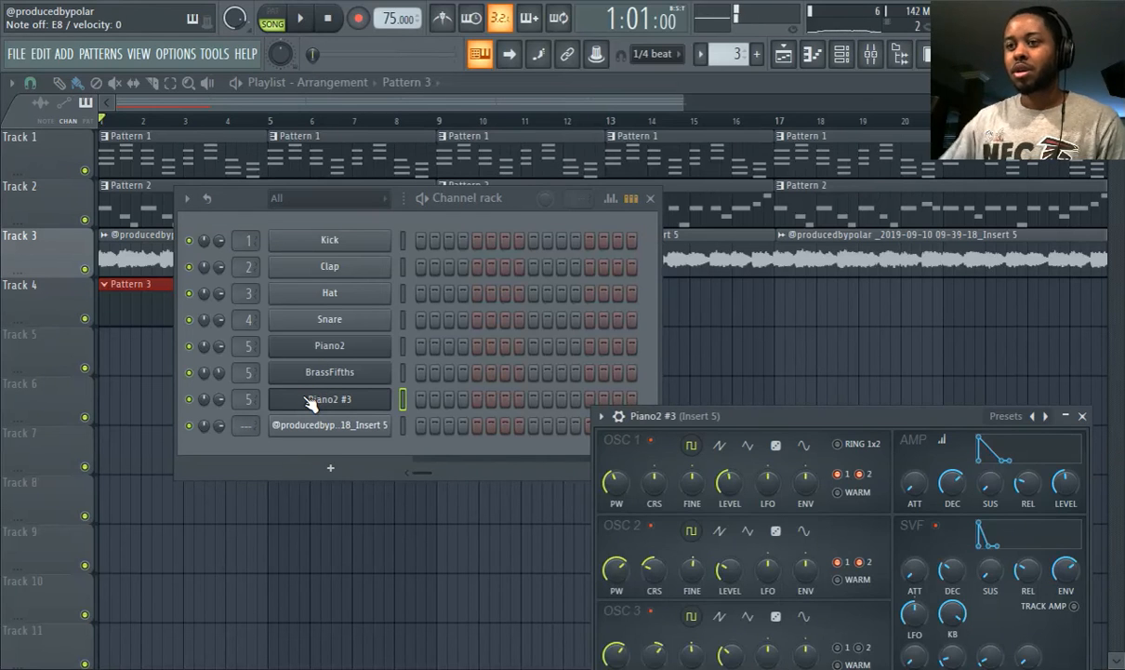
right_click(311, 400)
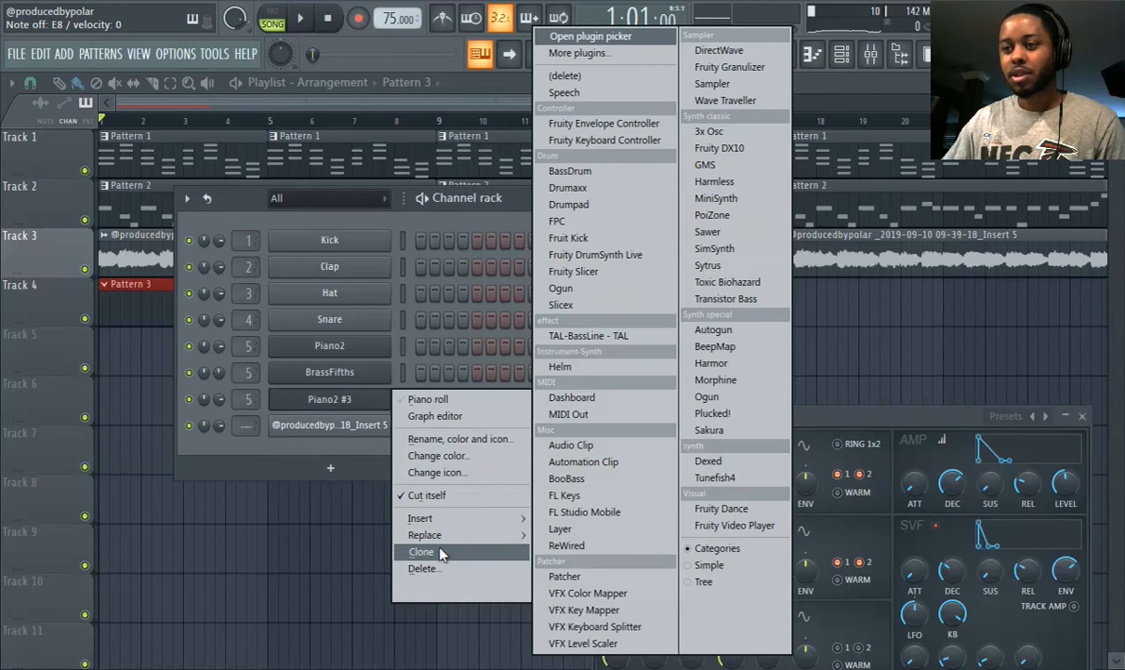
left_click(421, 552)
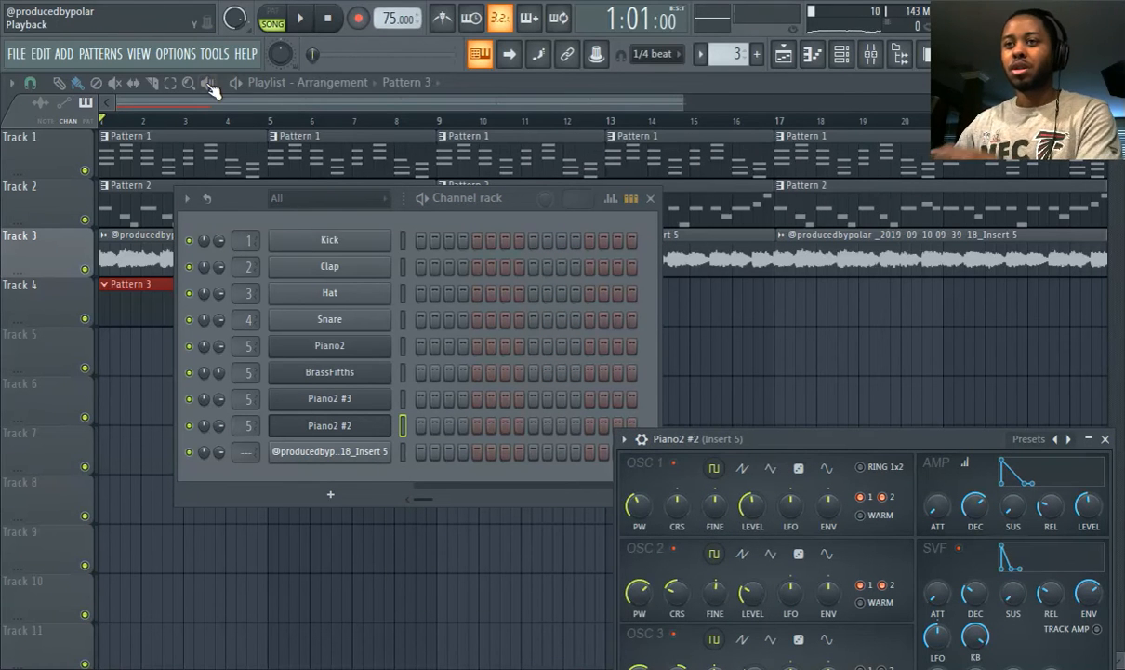
key("F12")
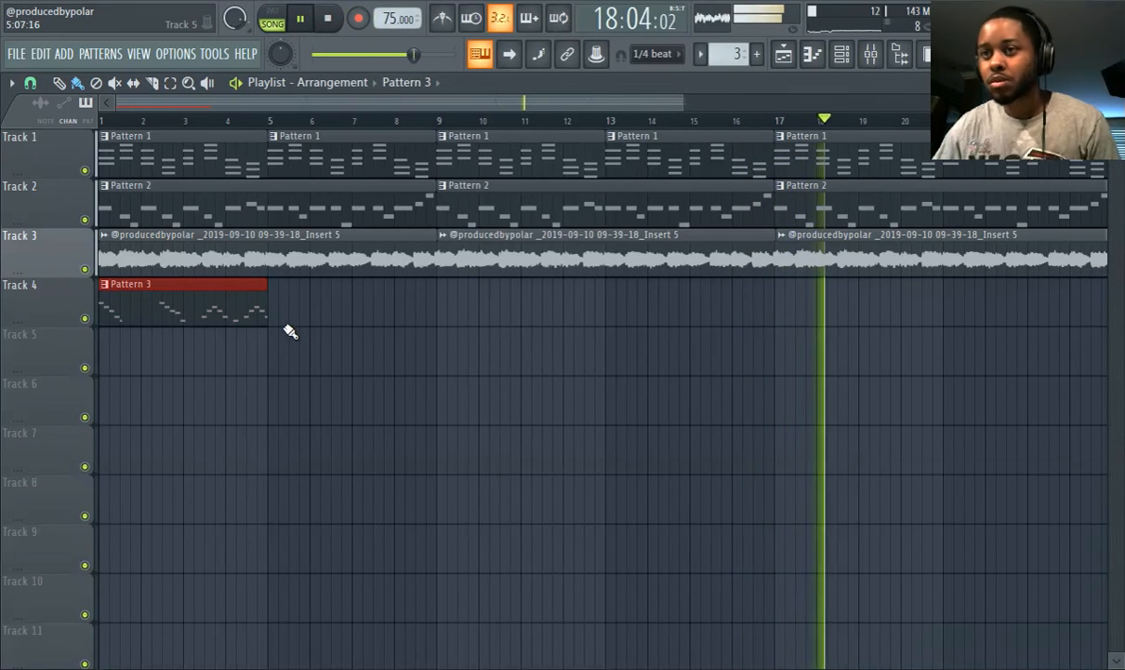
Crop the Pattern 3 clip to the material between bars 9 and 17, move it to bar 1 on Track 4, and play from the start.
left_click_drag(263, 312, 766, 276)
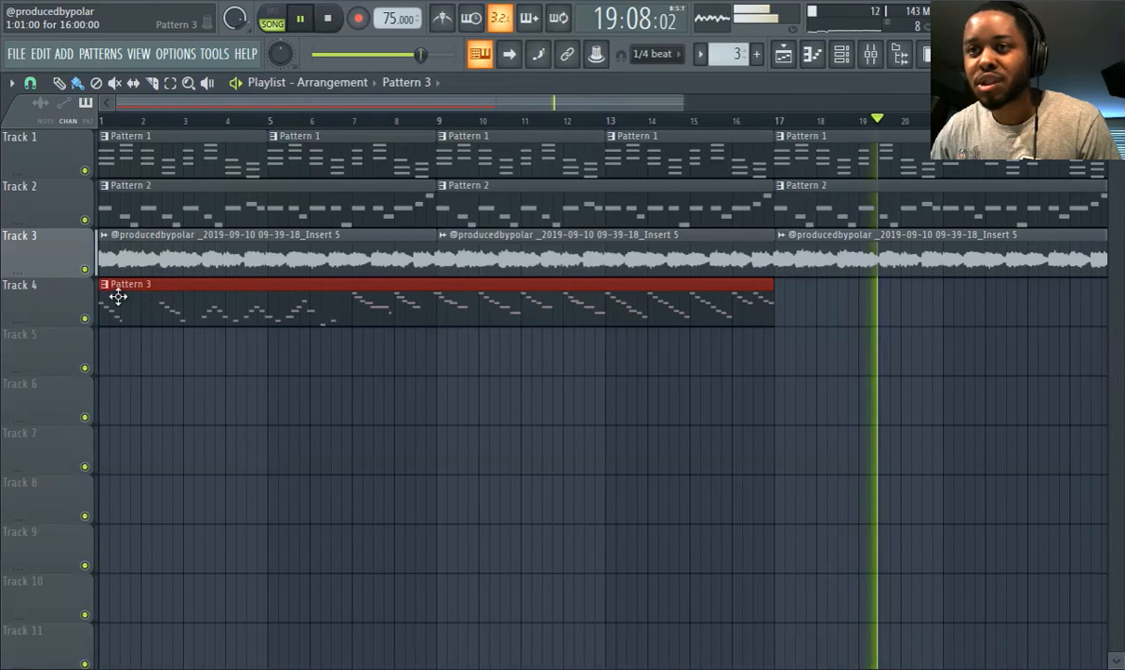
left_click_drag(105, 296, 438, 284)
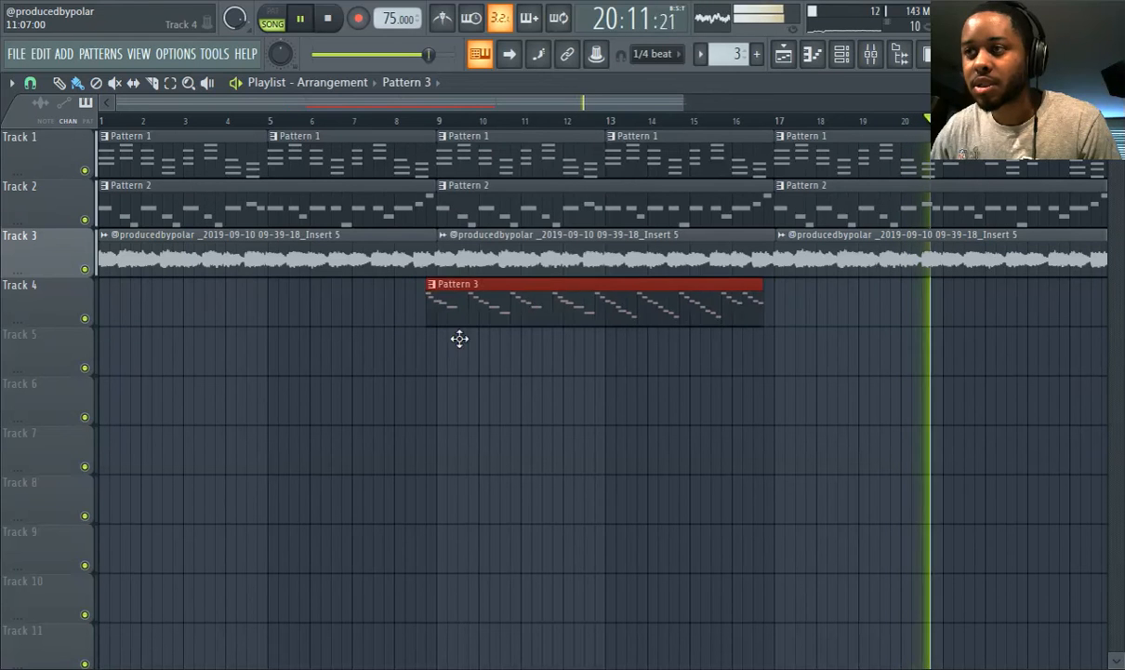
left_click_drag(548, 309, 210, 307)
left_click(104, 120)
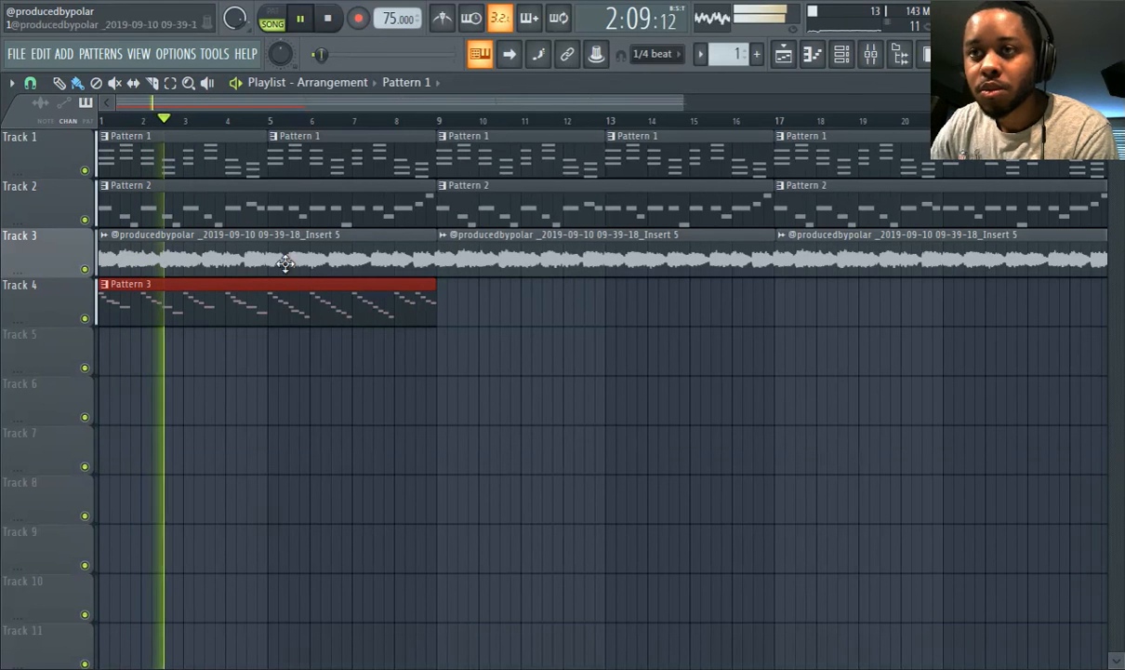
Examine the Piano2 #3 notes of Pattern 2 in the piano roll and compare playback with Track 2 muted and unmuted.
double_click(163, 299)
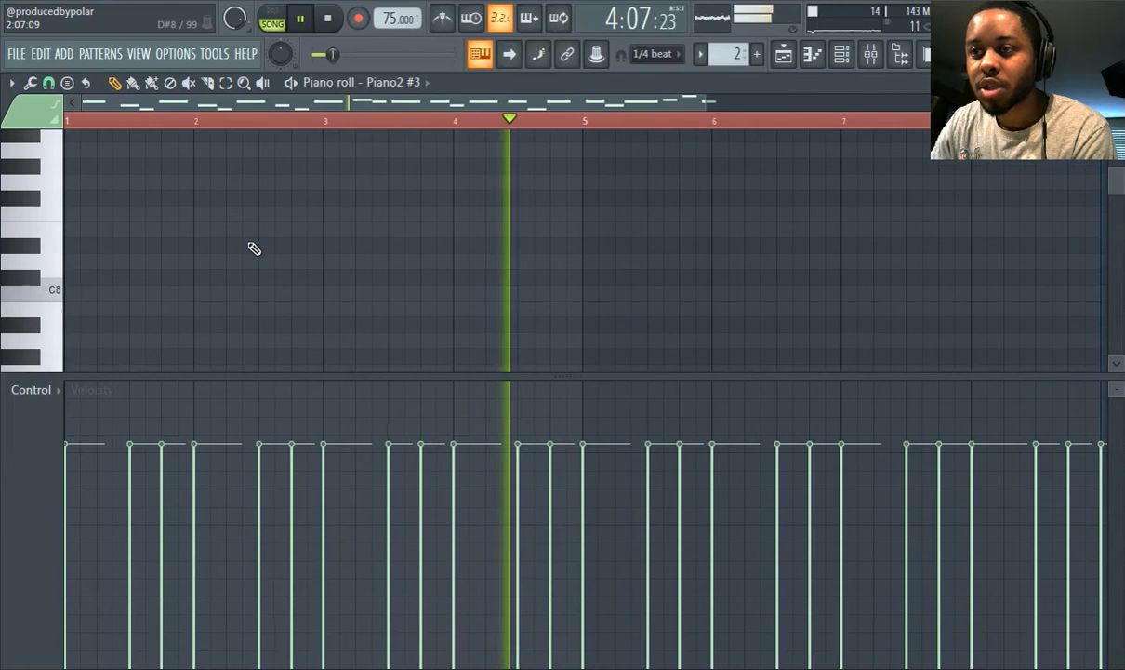
scroll(309, 270, "down", 8)
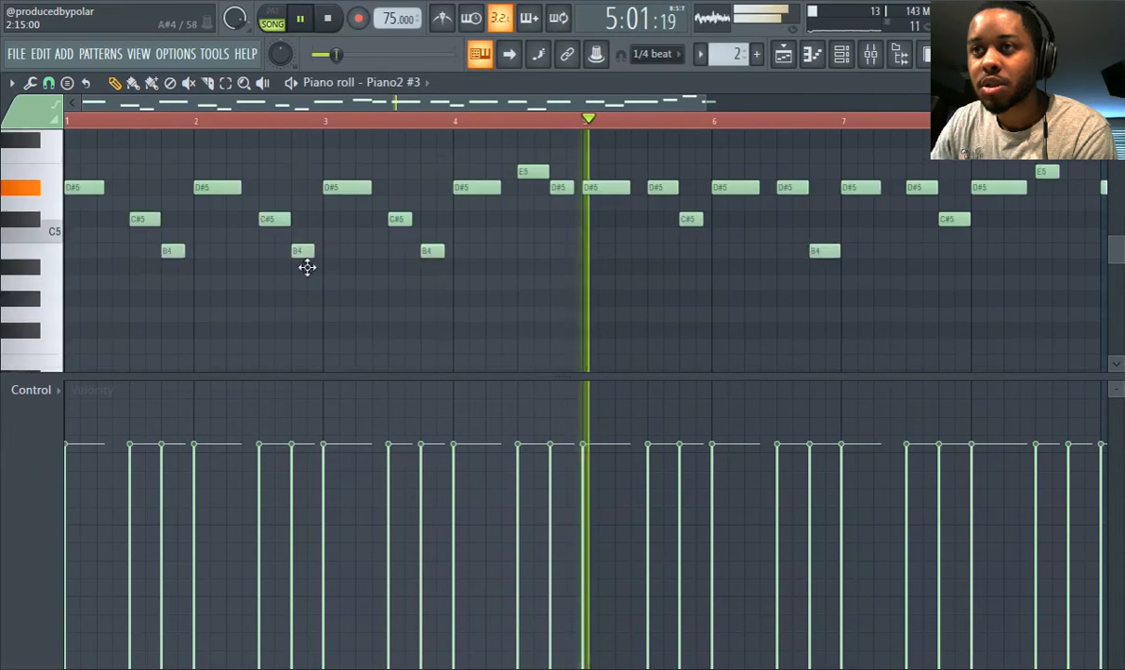
scroll(308, 269, "up", 1)
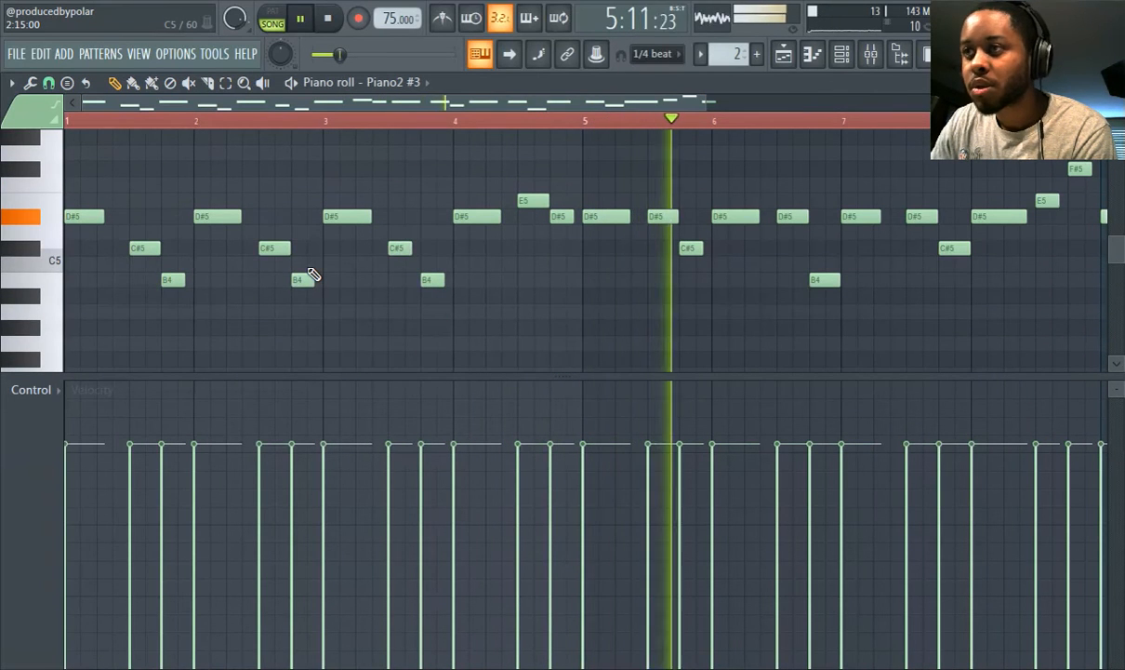
left_click(810, 58)
key("F6")
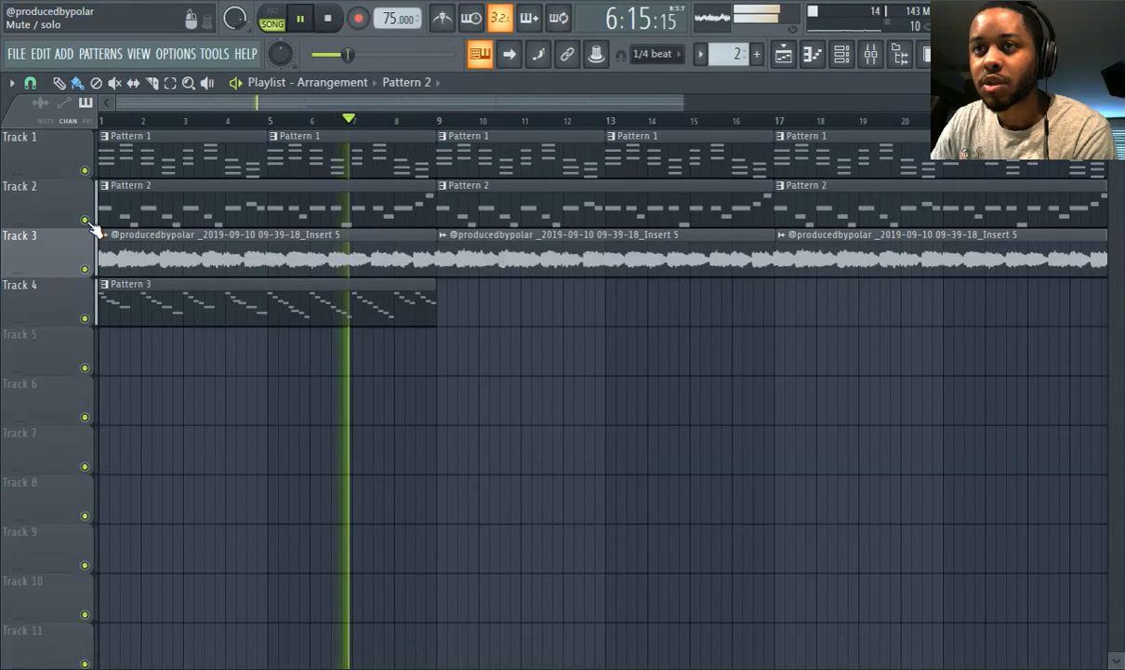
left_click(85, 220)
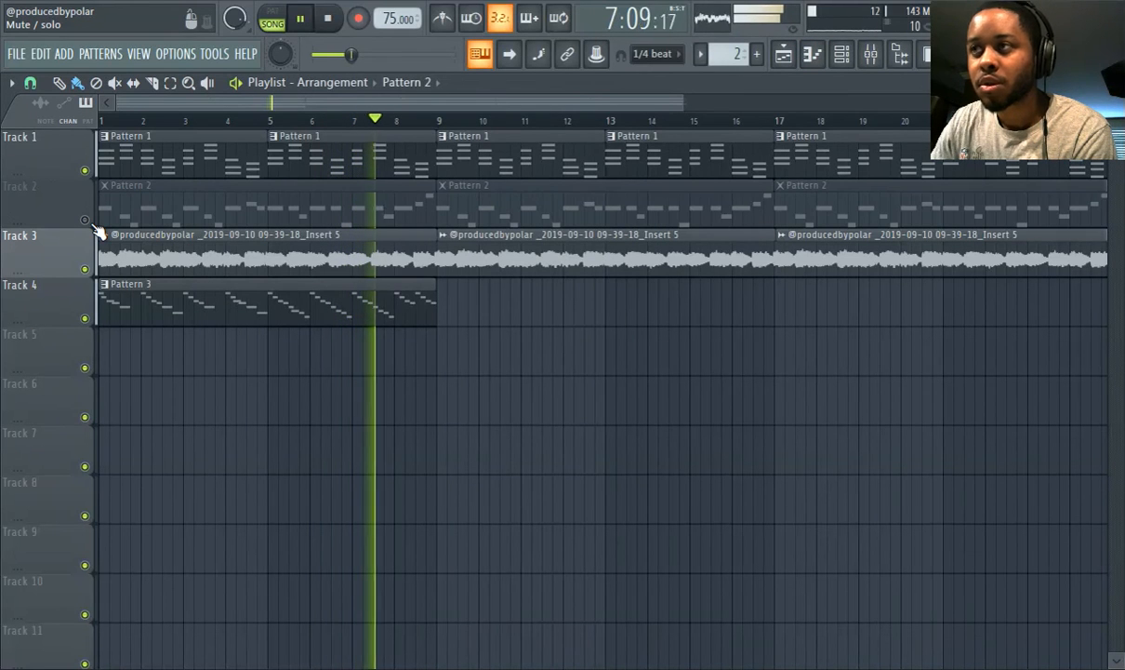
left_click(187, 141)
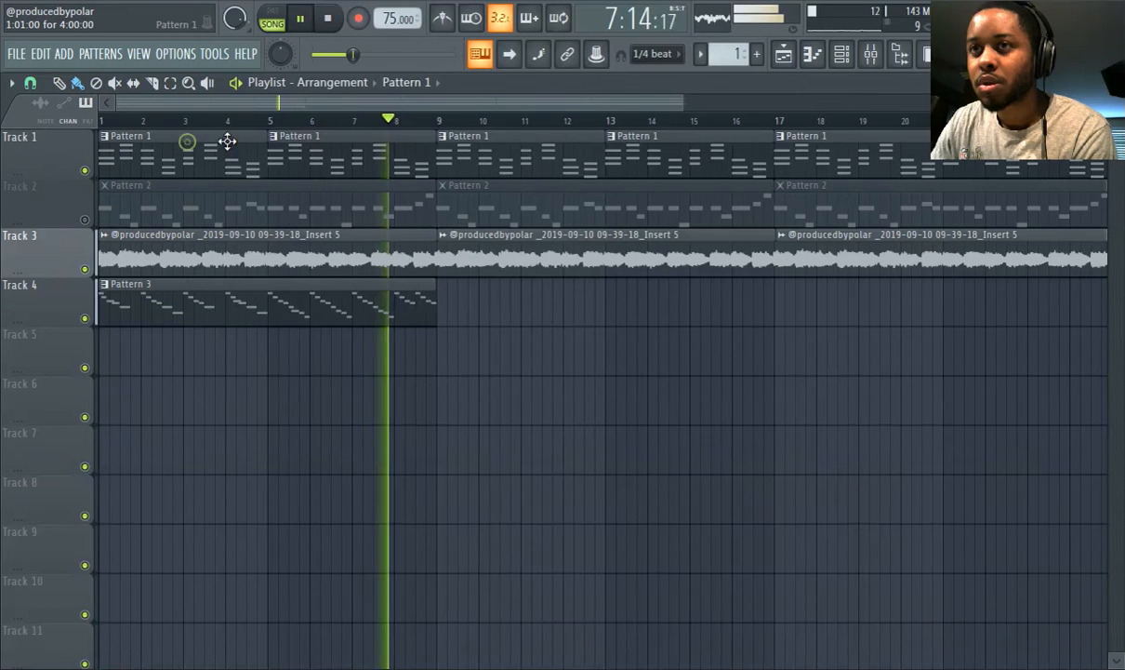
left_click(85, 221)
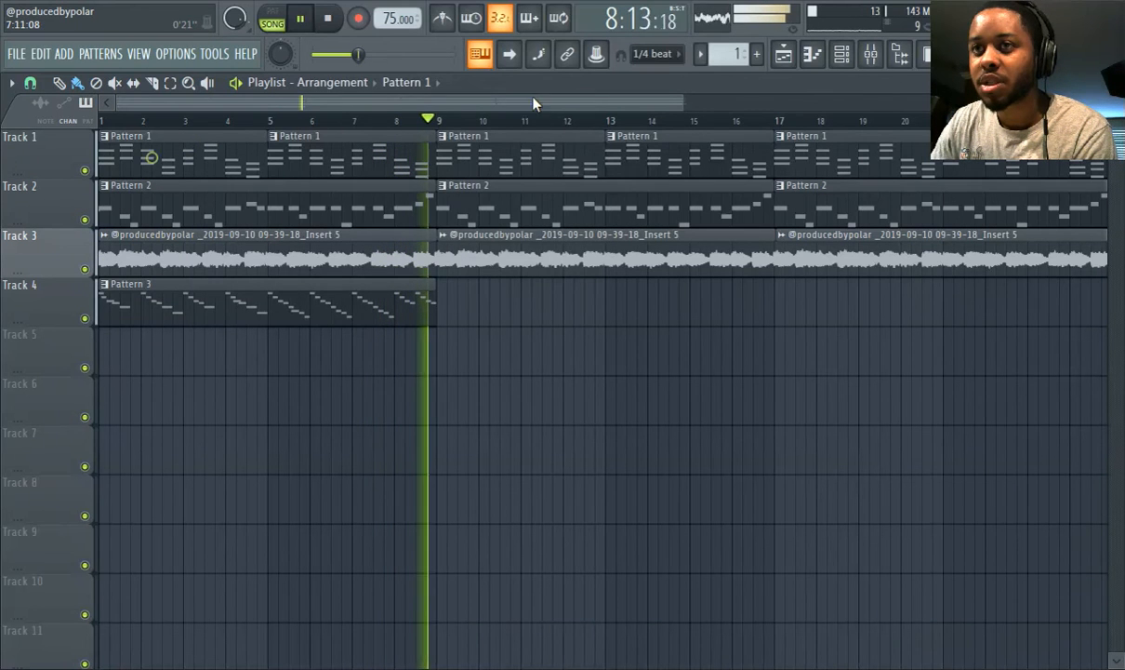
Open the BrassFifths synth and switch its preset to BrassDeep during playback.
left_click(851, 54)
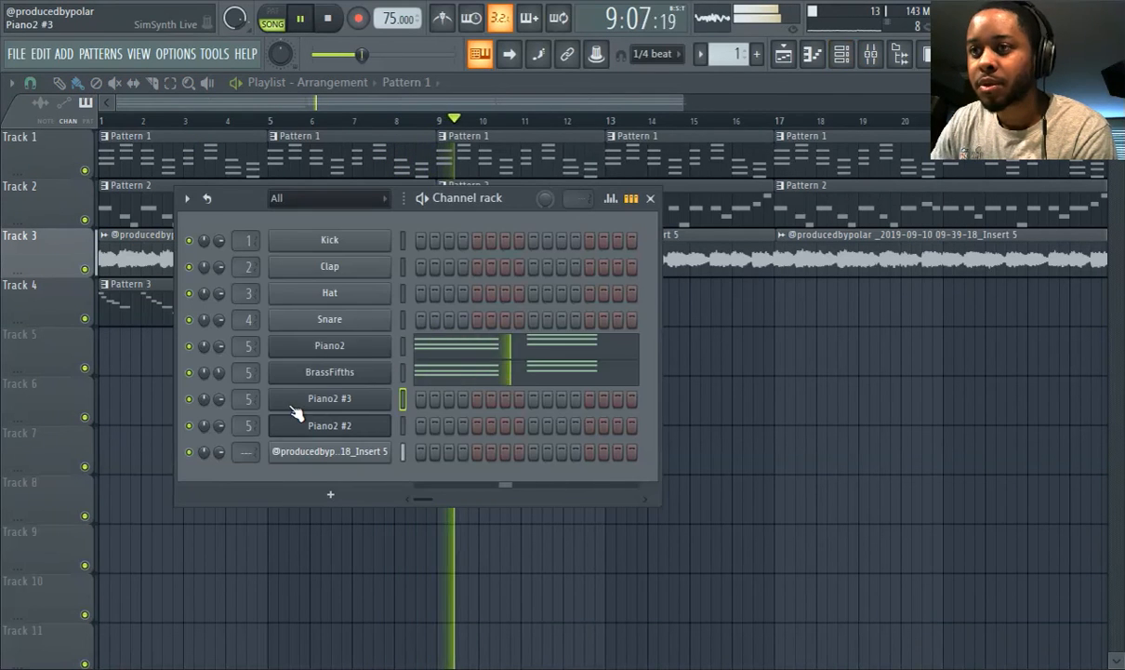
left_click(308, 380)
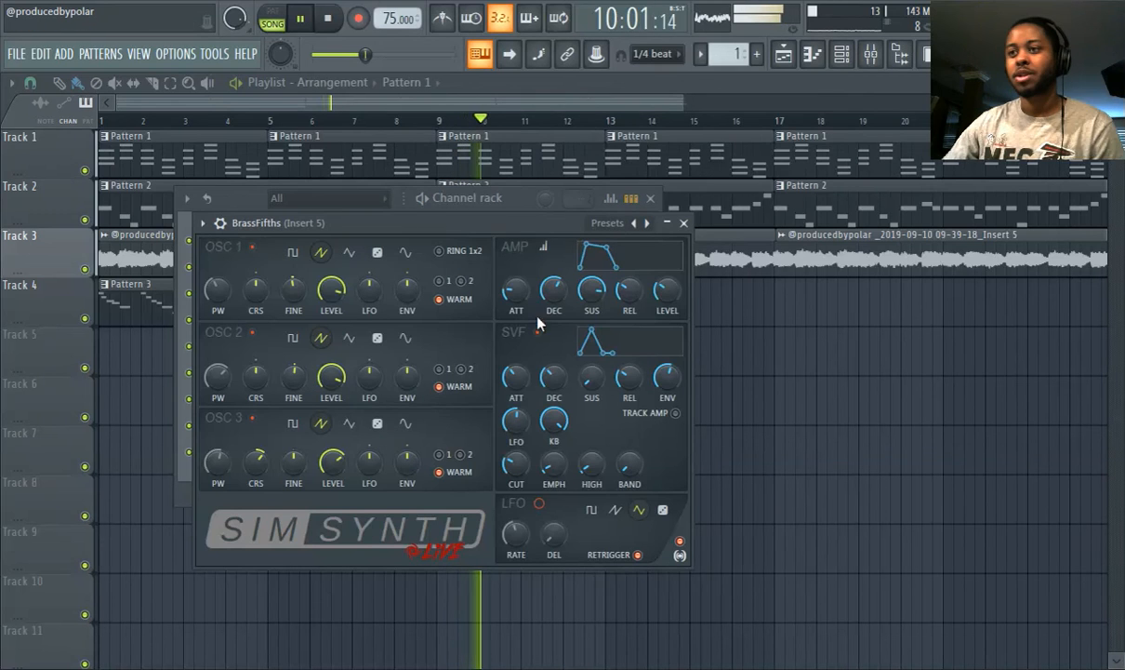
left_click(636, 224)
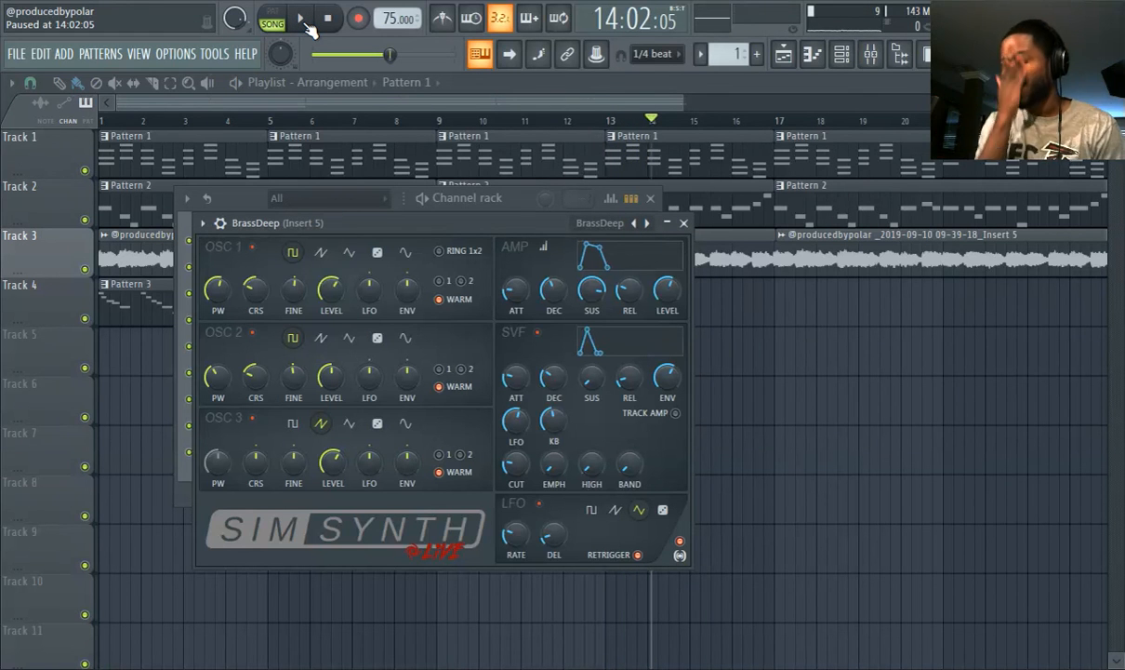
Play the arrangement from bar 1 and bring up Pattern 3's melody notes in the piano roll.
left_click(101, 113)
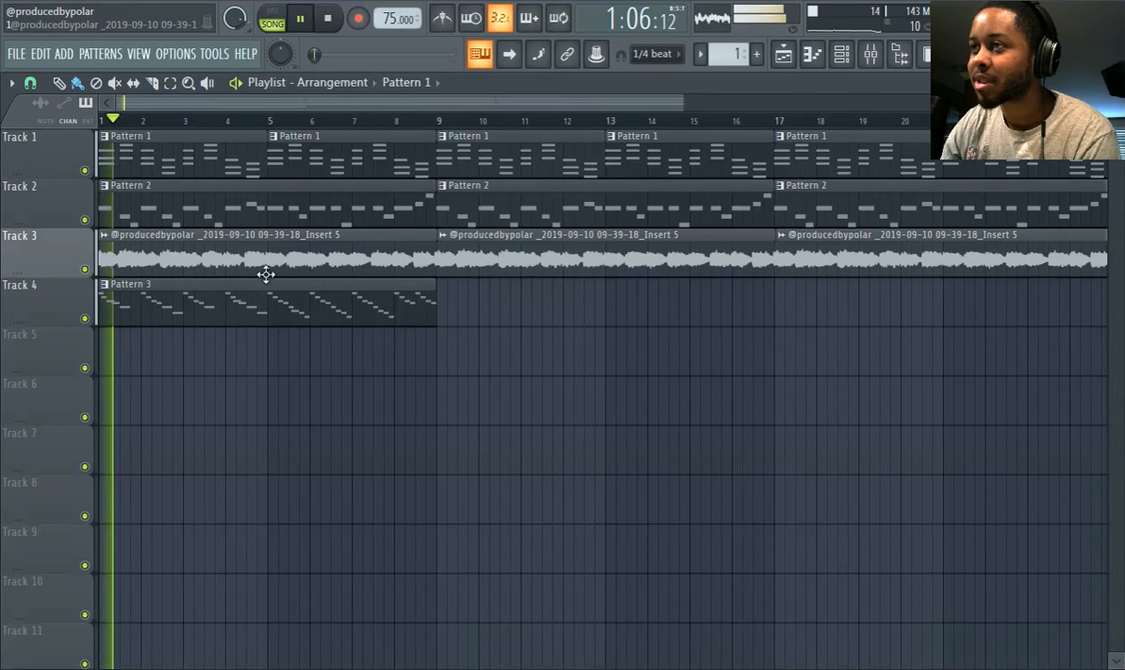
double_click(171, 299)
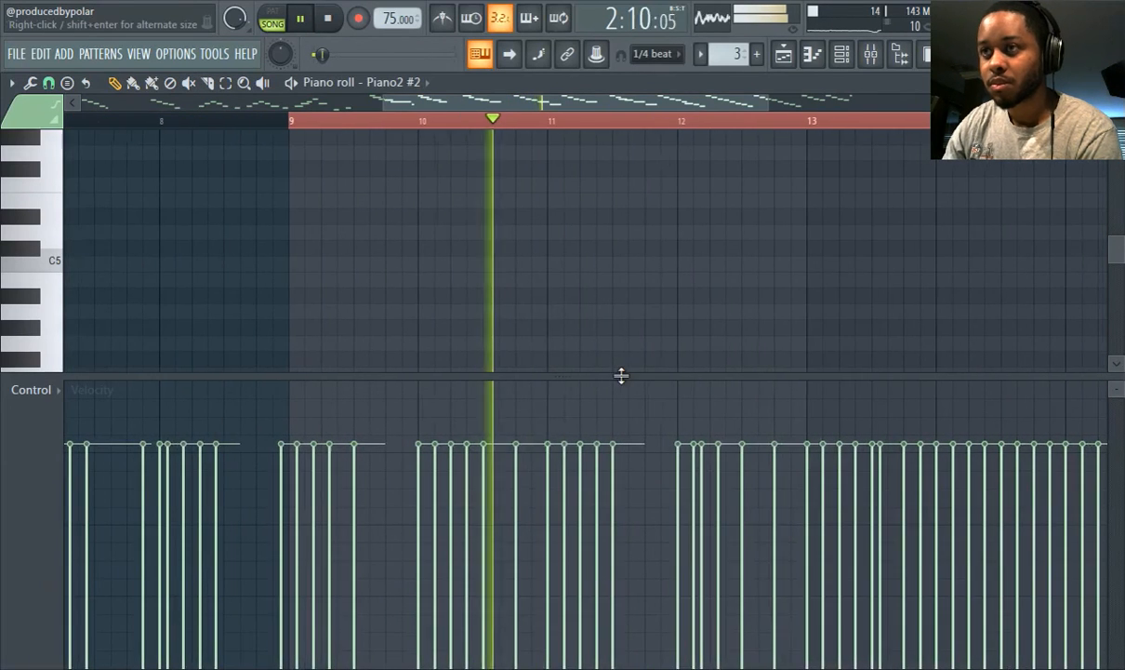
left_click_drag(646, 103, 714, 129)
scroll(714, 127, "down", 2)
scroll(510, 254, "down", 2)
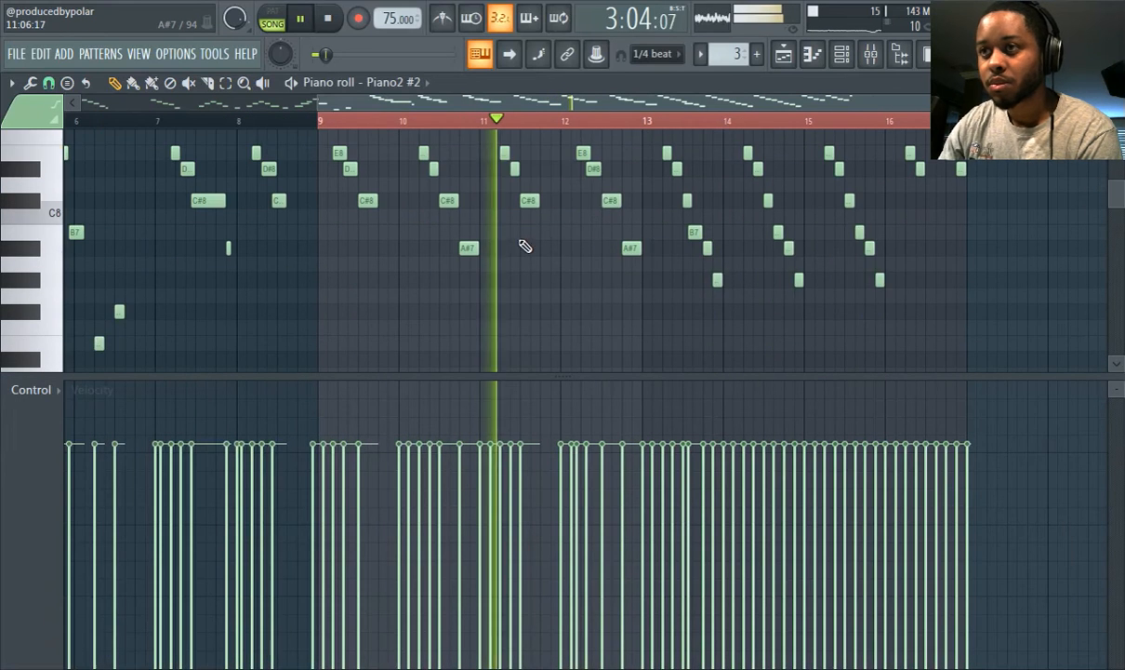
scroll(520, 251, "up", 2)
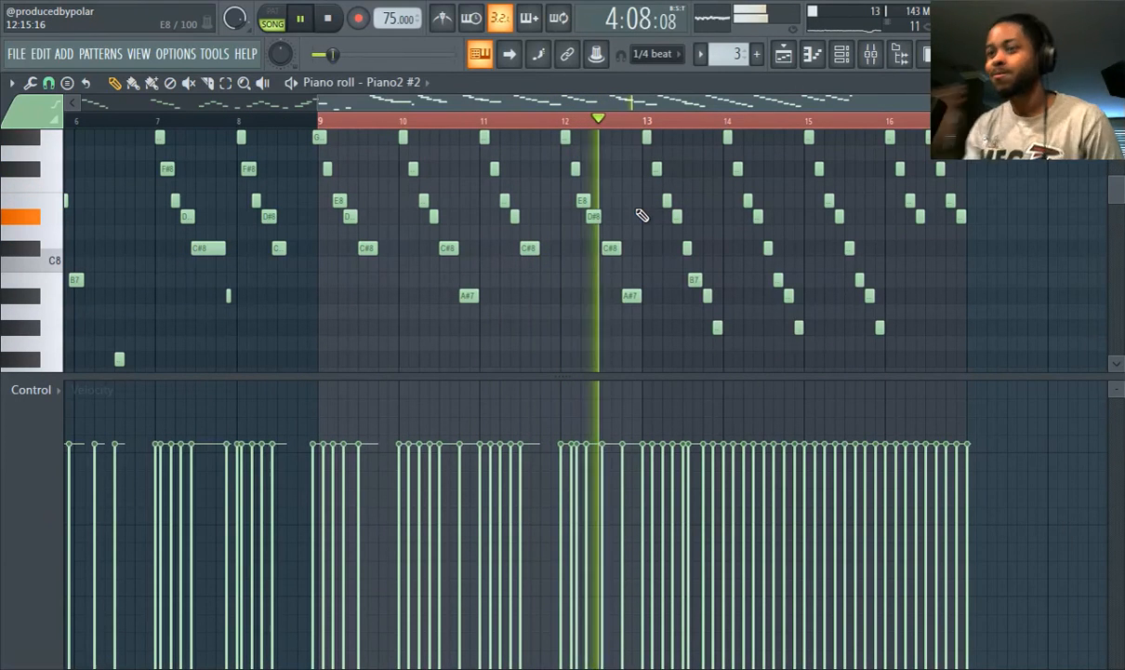
Replace the B7 note in bar 13 of Pattern 3 with one starting right where the preceding C#8 ends.
key("ctrl+w")
left_click_drag(614, 100, 690, 108)
scroll(676, 132, "up", 1)
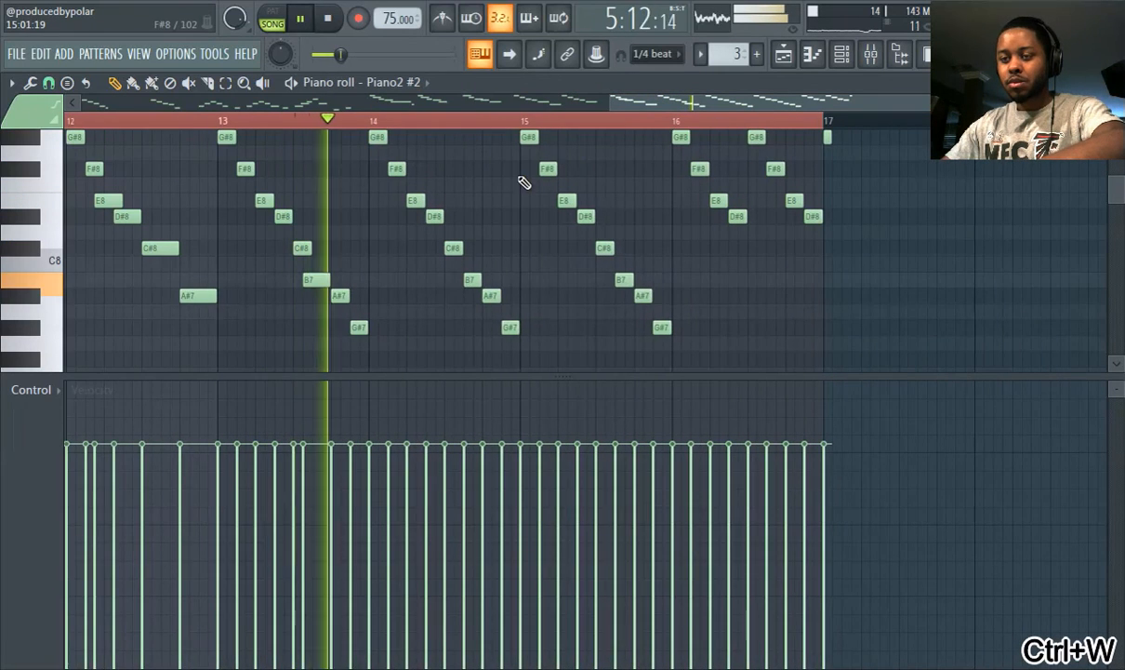
scroll(377, 294, "up", 2)
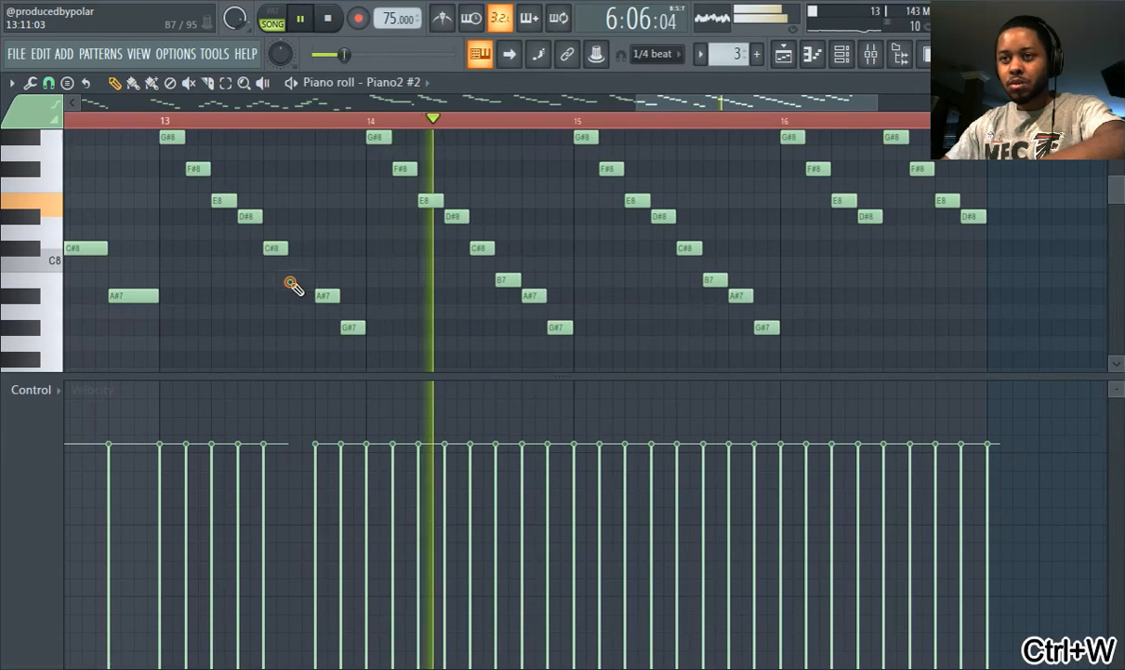
left_click_drag(290, 282, 303, 282)
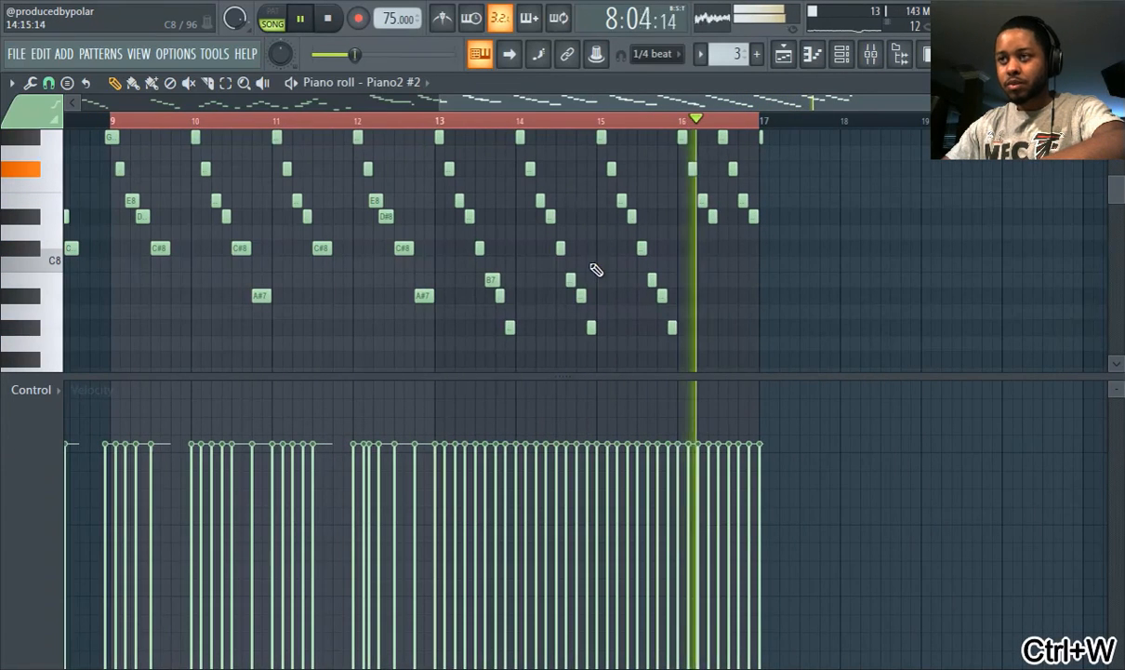
Return to the playlist and move the Pattern 3 clip from bar 1 to bar 17 on Track 5.
left_click(783, 54)
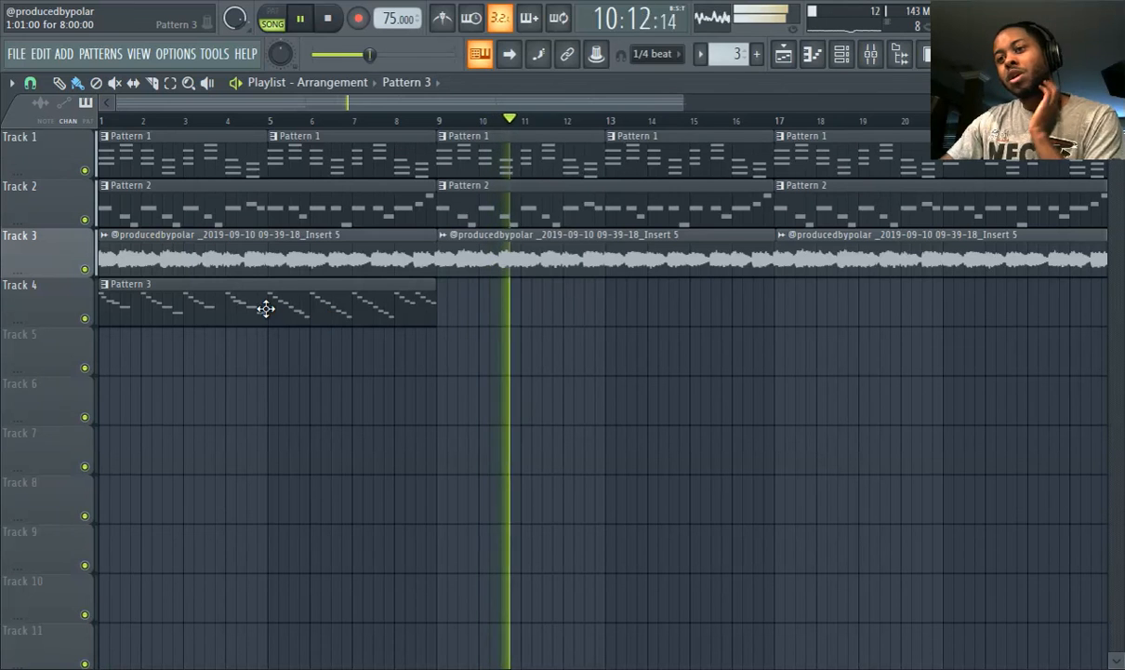
left_click_drag(263, 308, 886, 329)
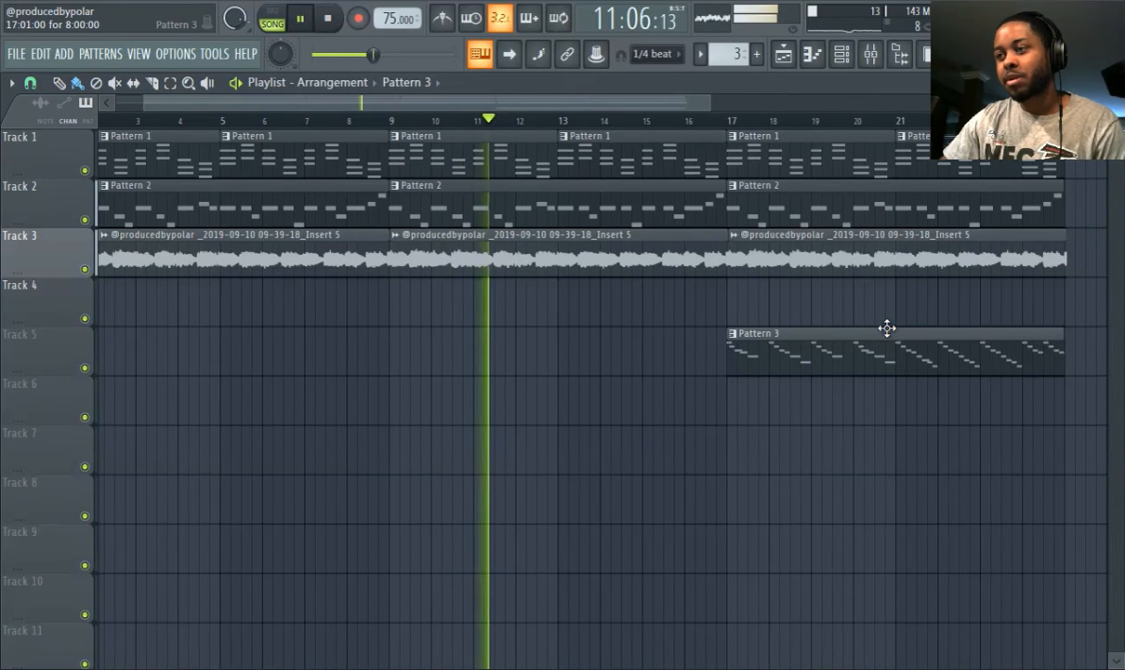